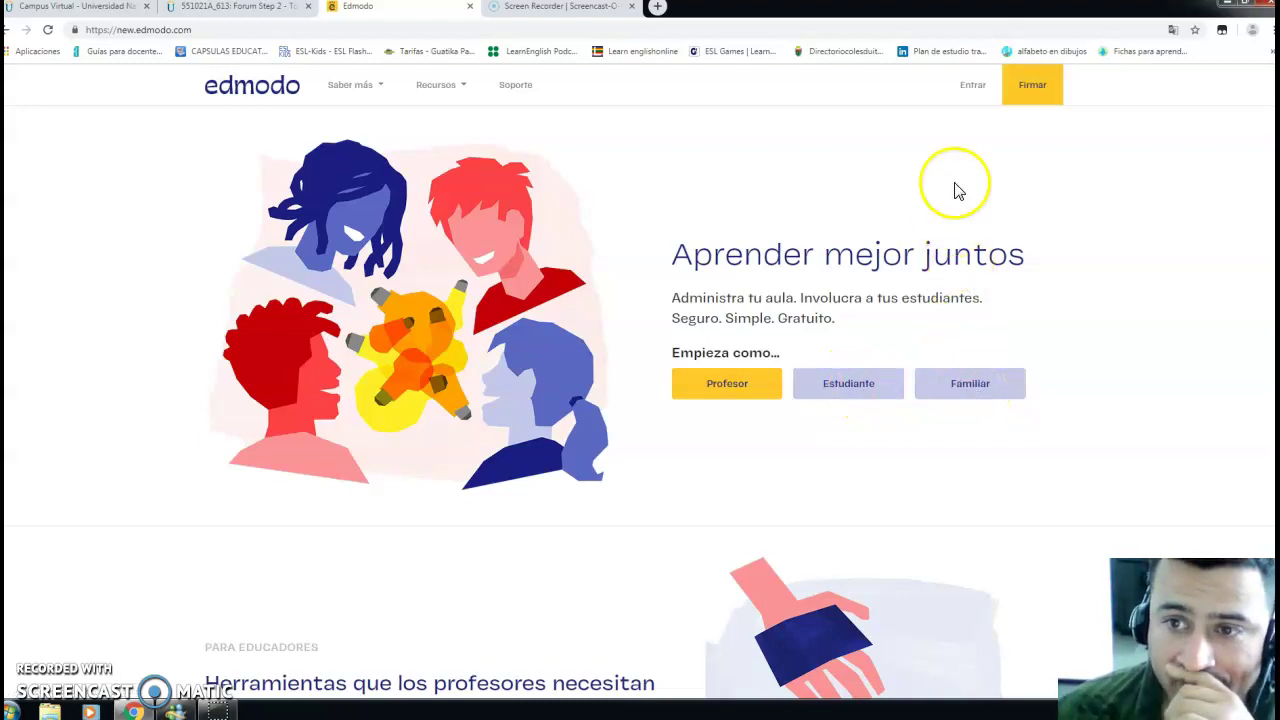
Sign in to Edmodo with the account's e-mail address and the account password
{"action": "left_click", "coordinate": [967, 100]}
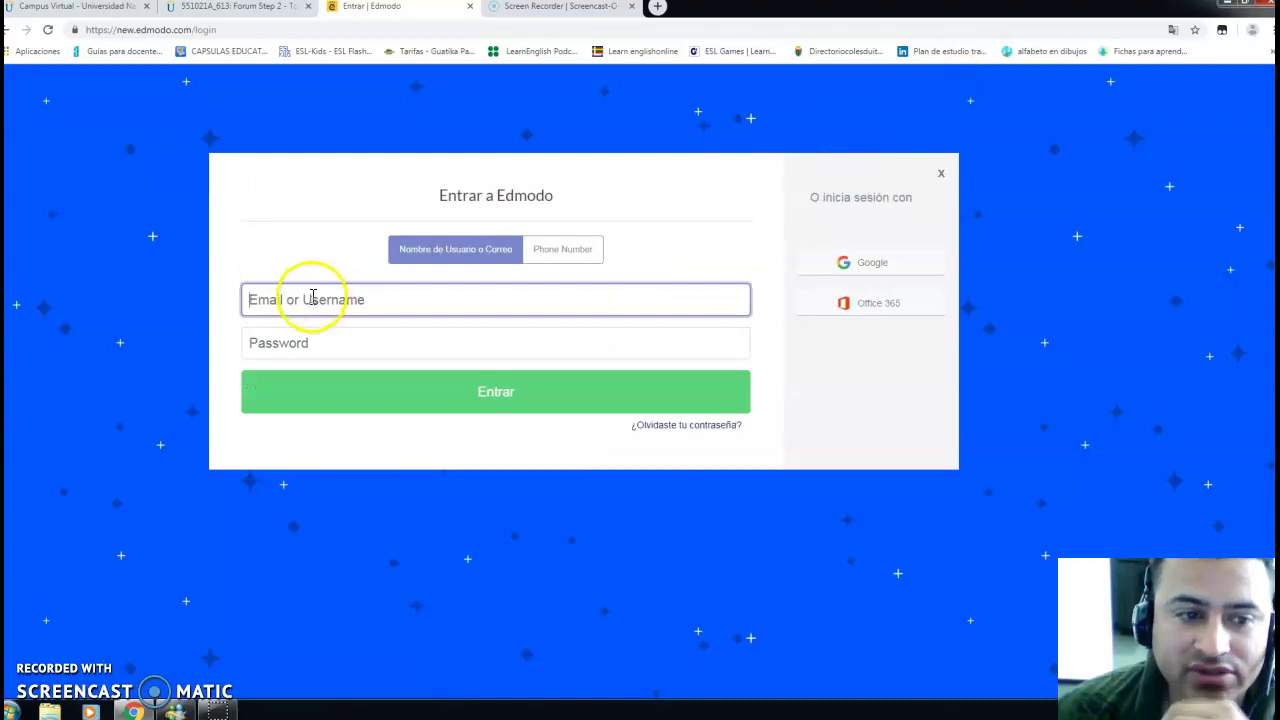
{"action": "left_click", "coordinate": [313, 302]}
{"action": "left_click", "coordinate": [312, 384]}
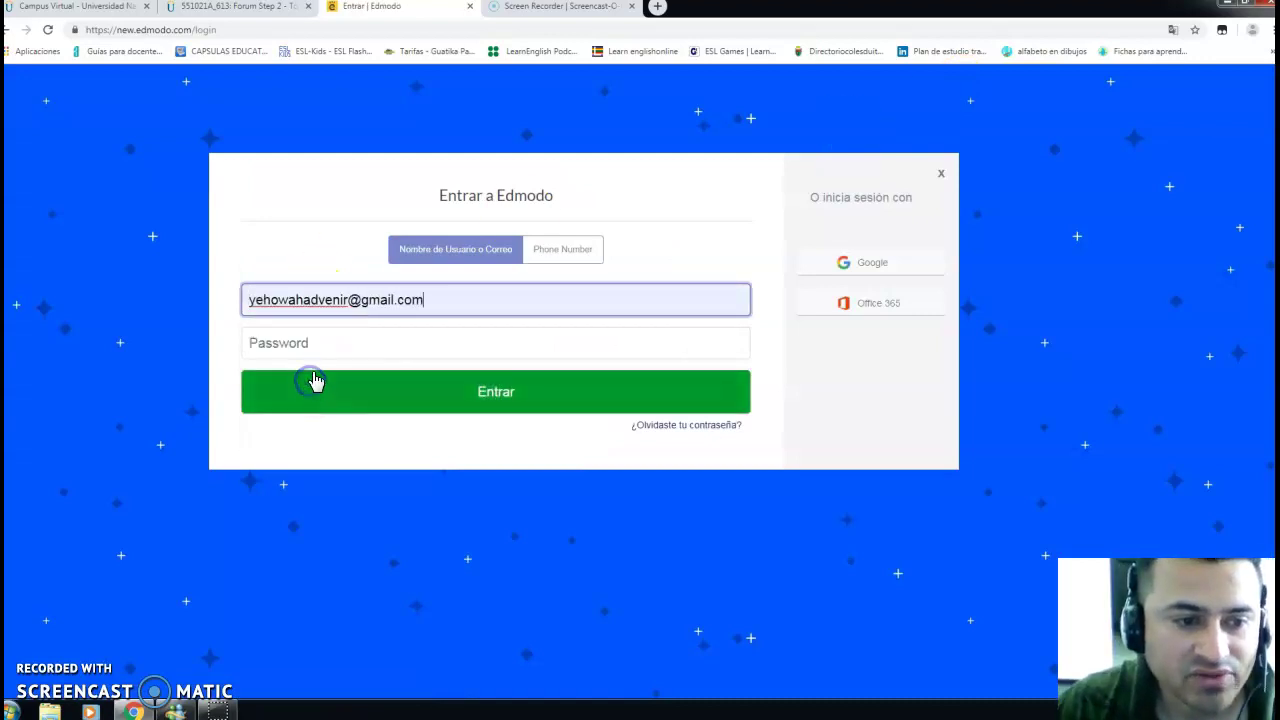
{"action": "left_click", "coordinate": [314, 345]}
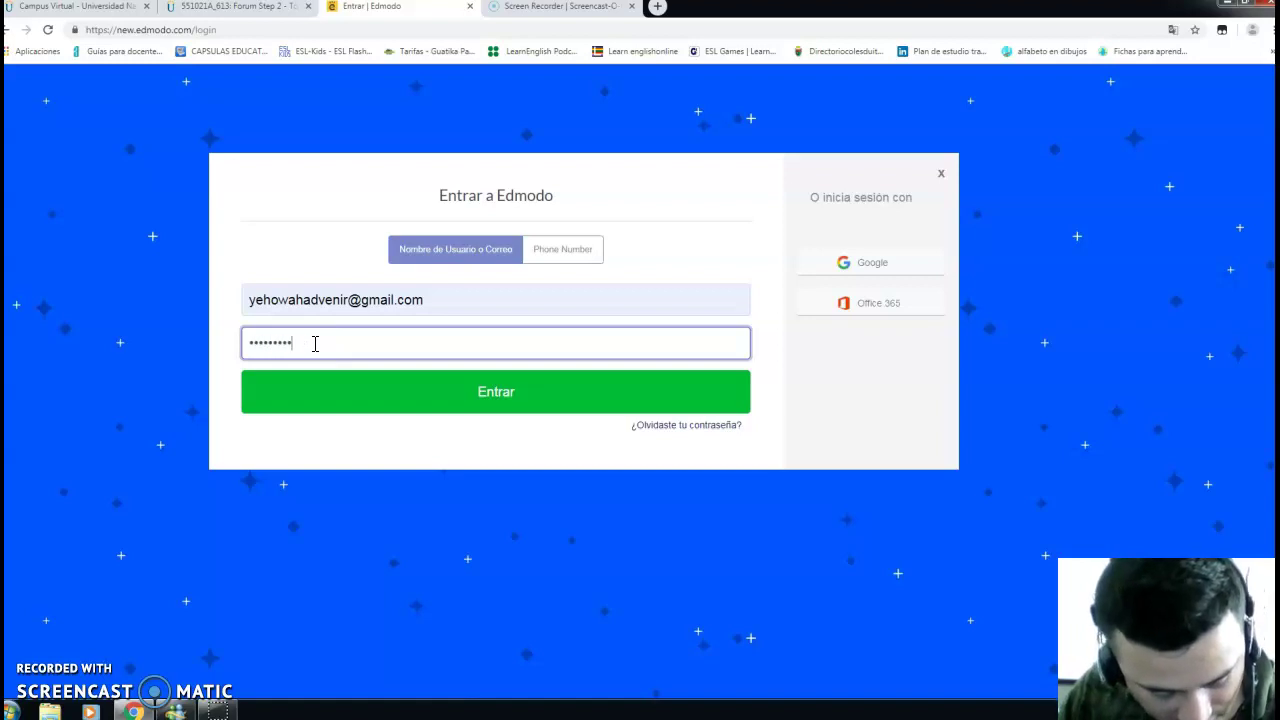
{"action": "key", "text": "Return"}
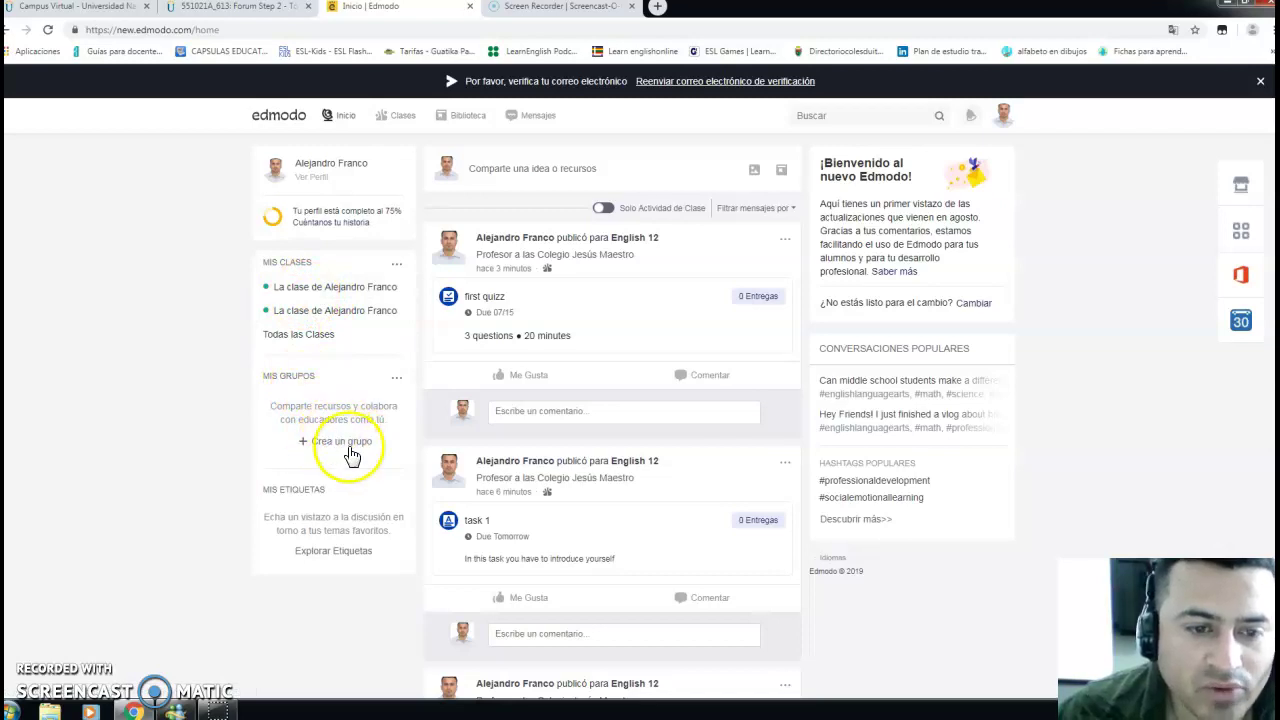
Open the second class in the class list, visit its English 12 subgroup, and return to the main class's posts
{"action": "left_click", "coordinate": [325, 316]}
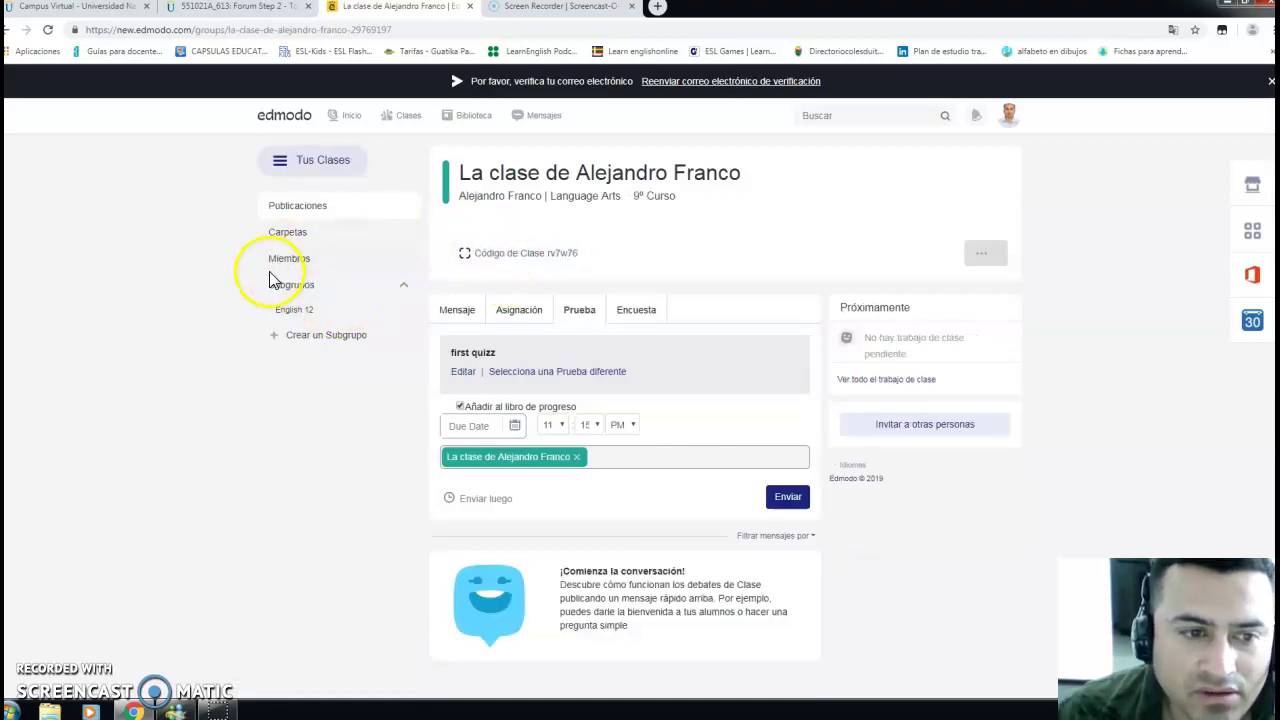
{"action": "left_click", "coordinate": [296, 311]}
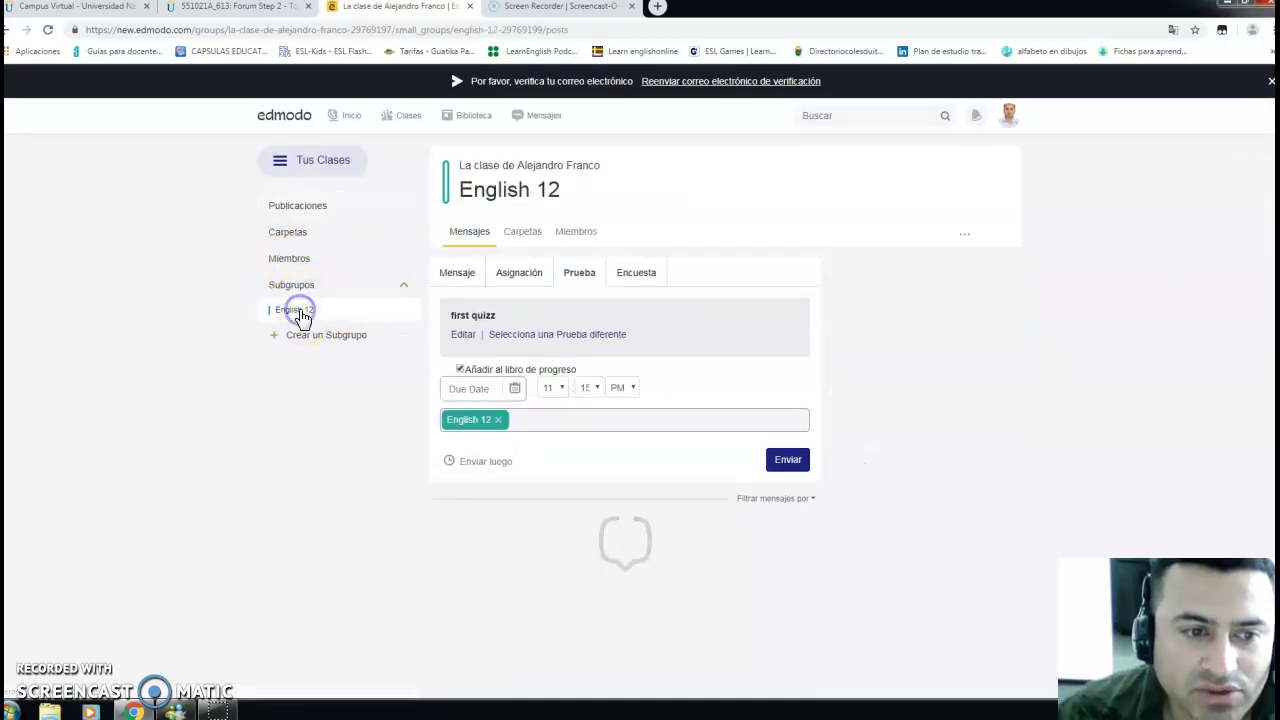
{"action": "left_click", "coordinate": [306, 207]}
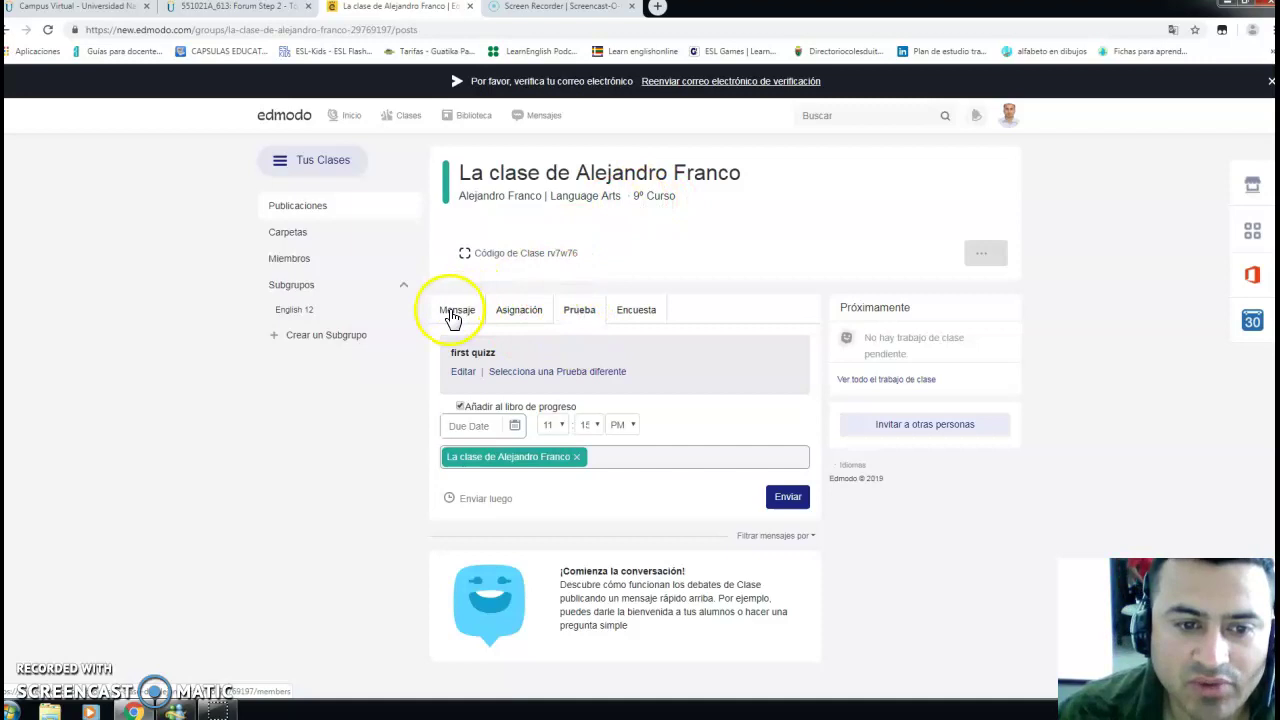
Look through the class's post types: message, assignment, quiz and poll
{"action": "left_click", "coordinate": [454, 314]}
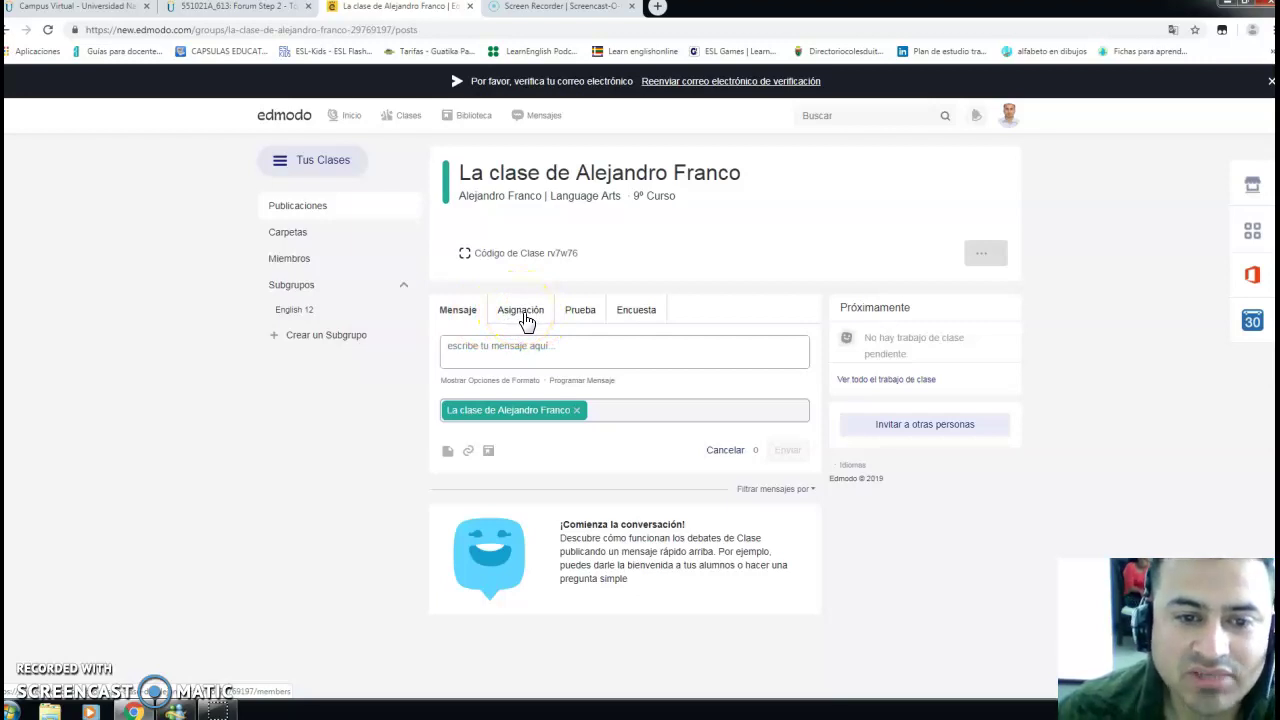
{"action": "left_click", "coordinate": [537, 312]}
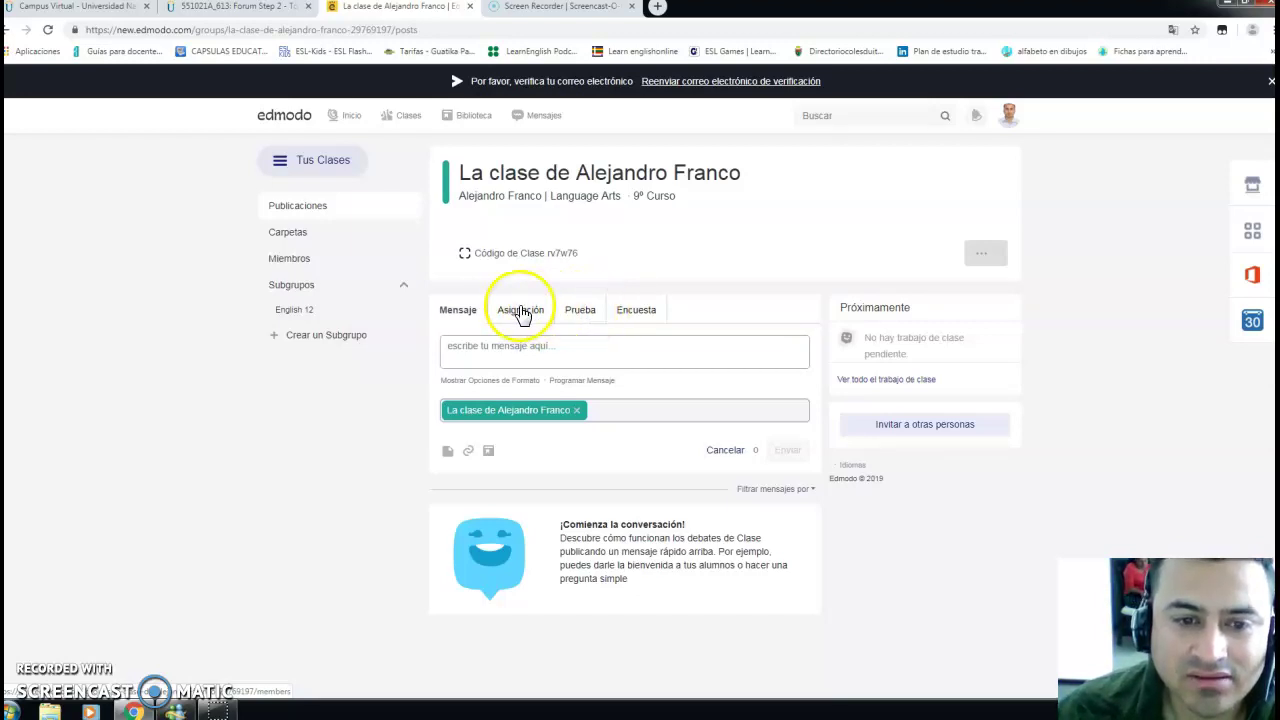
{"action": "left_click", "coordinate": [529, 312]}
{"action": "left_click", "coordinate": [573, 316]}
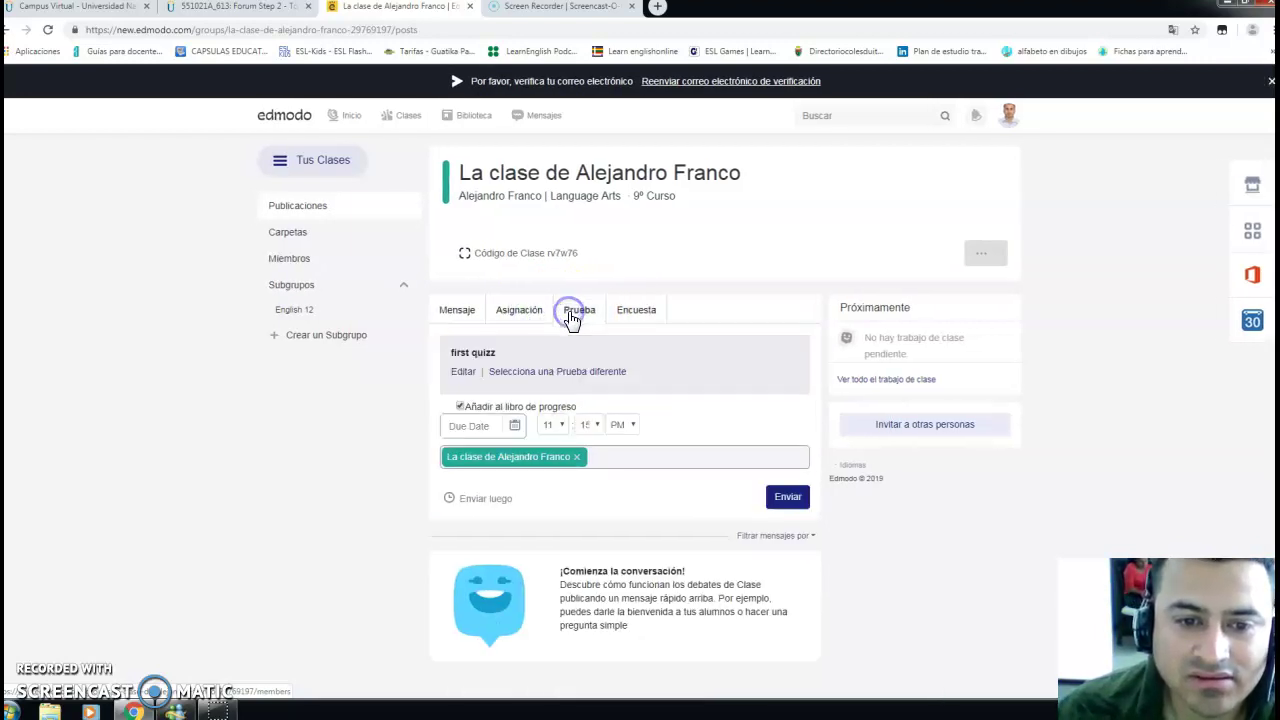
{"action": "left_click", "coordinate": [514, 329]}
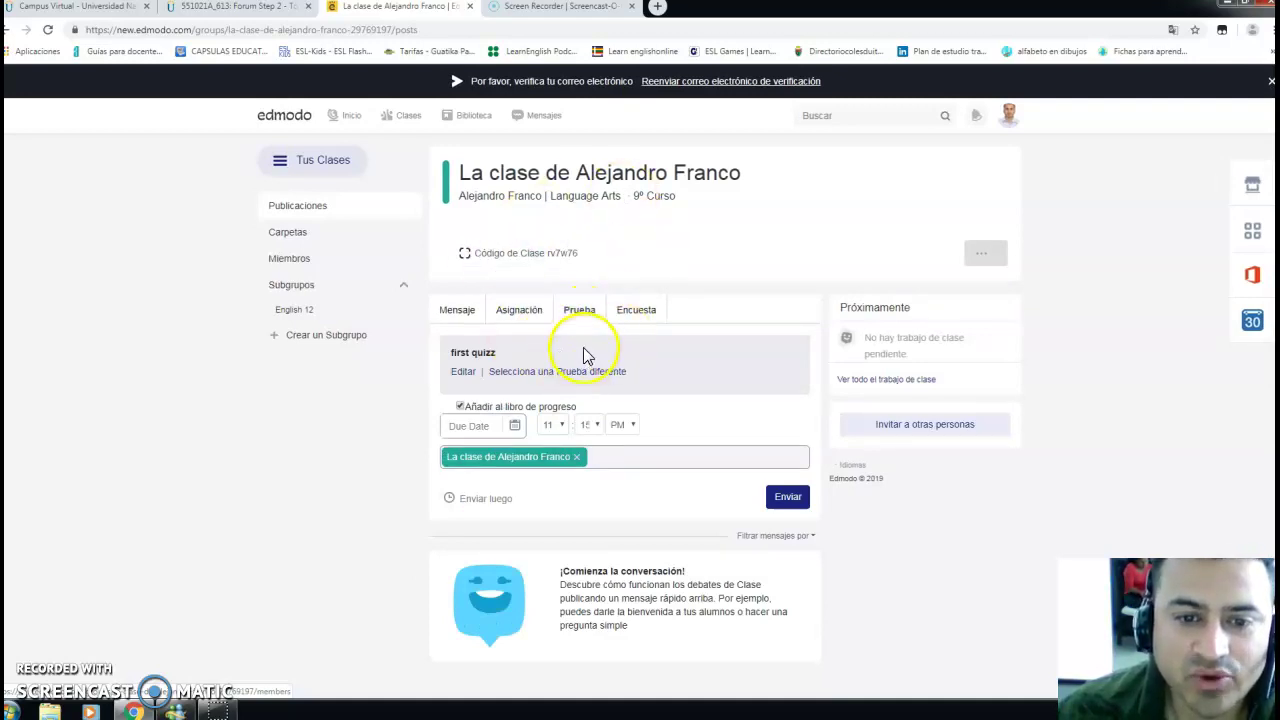
{"action": "left_click", "coordinate": [645, 312]}
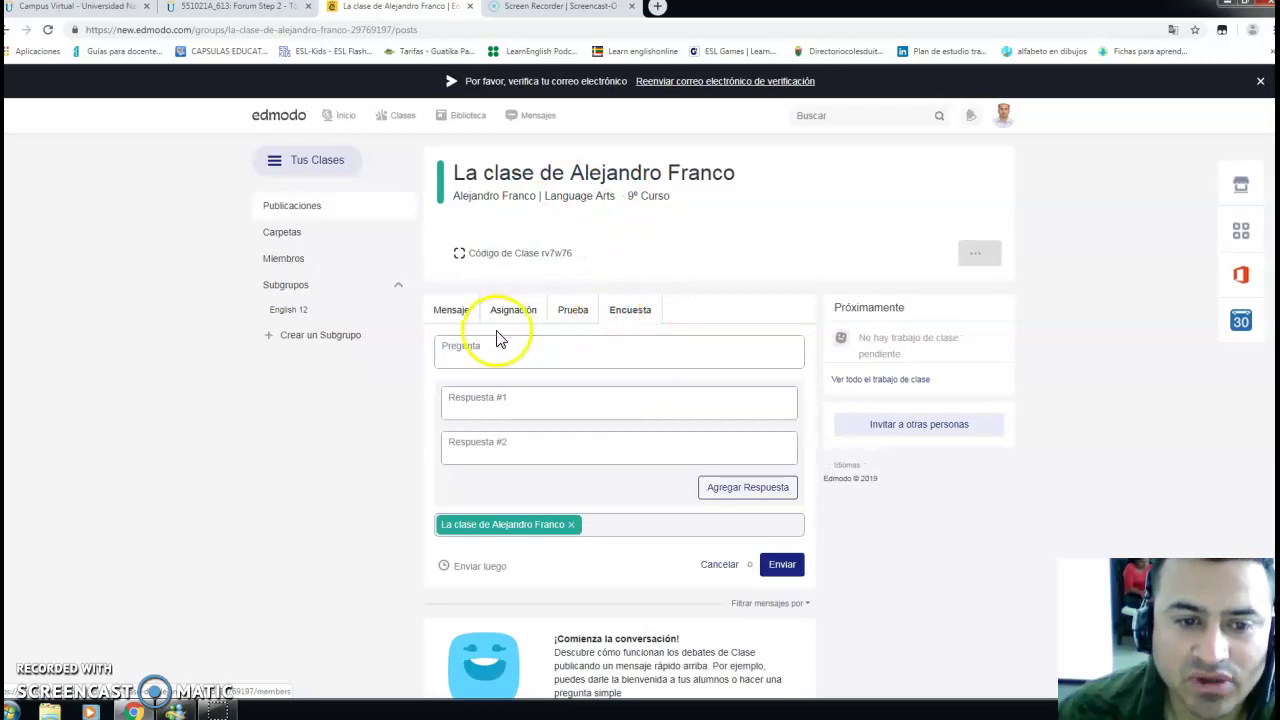
Post the message "welcome to this new group" to the class and check it in the feed
{"action": "left_click", "coordinate": [460, 316]}
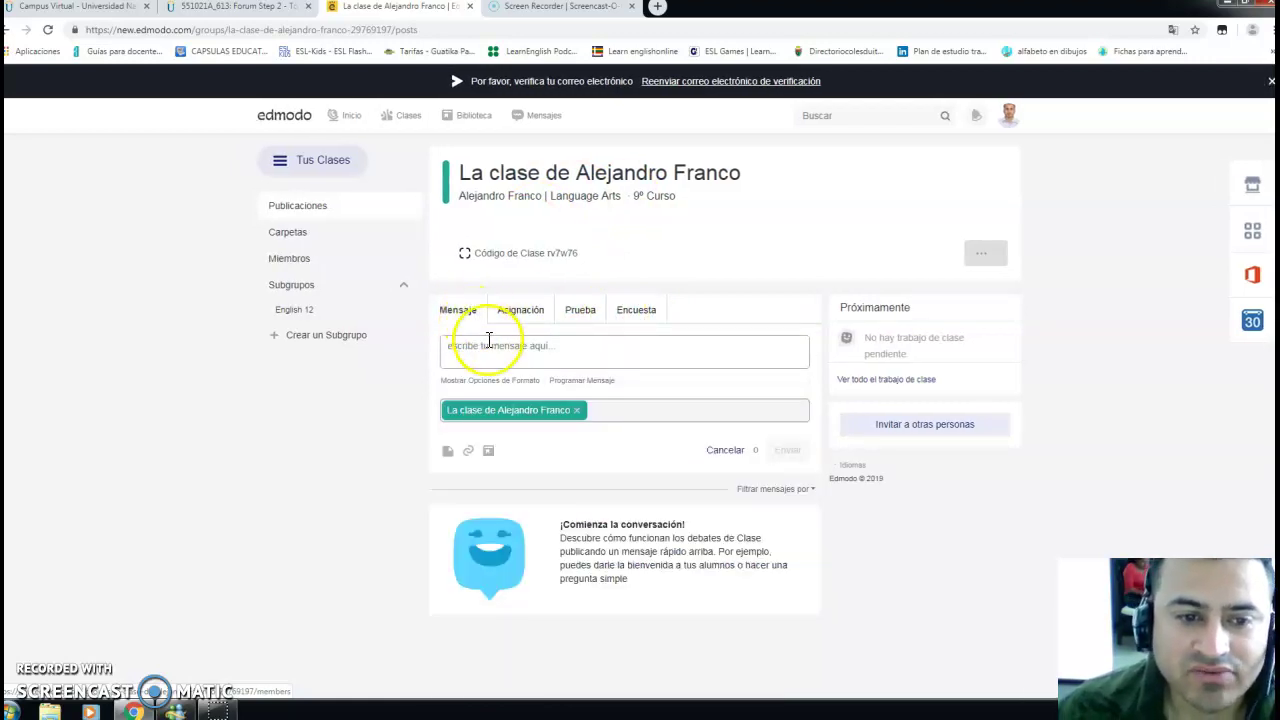
{"action": "left_click", "coordinate": [487, 345]}
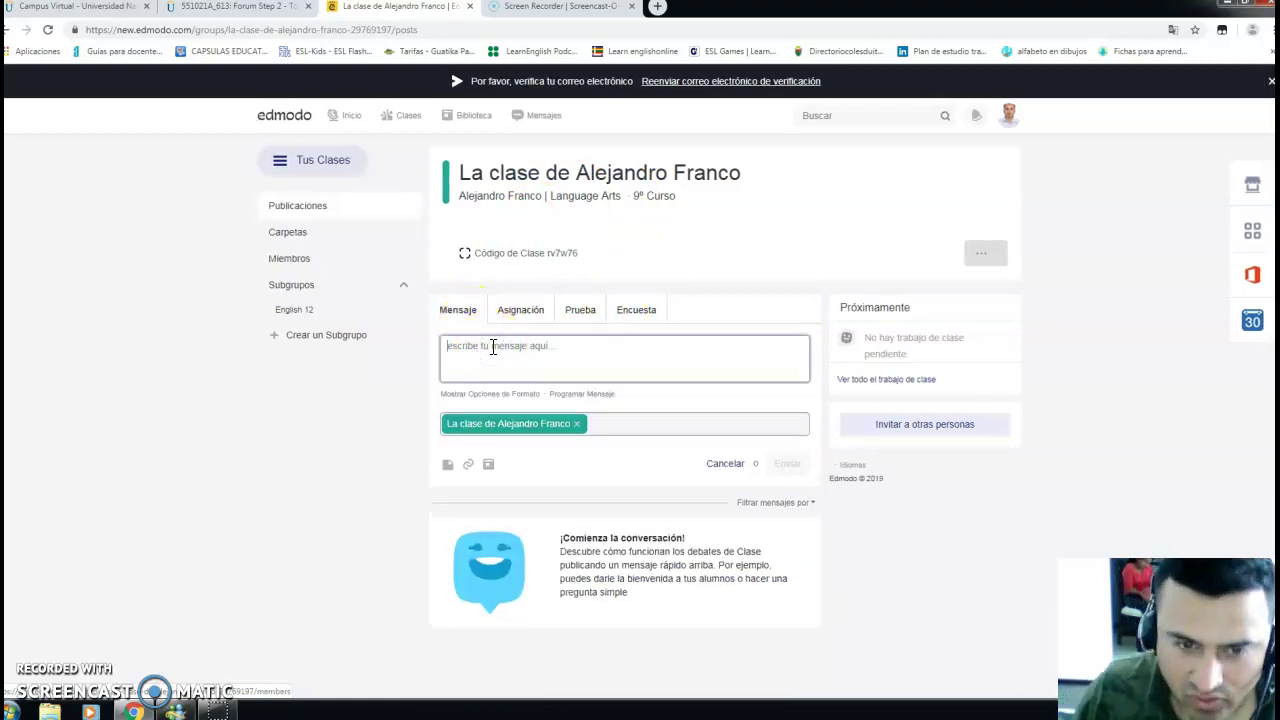
{"action": "type", "text": "welcome to this new group"}
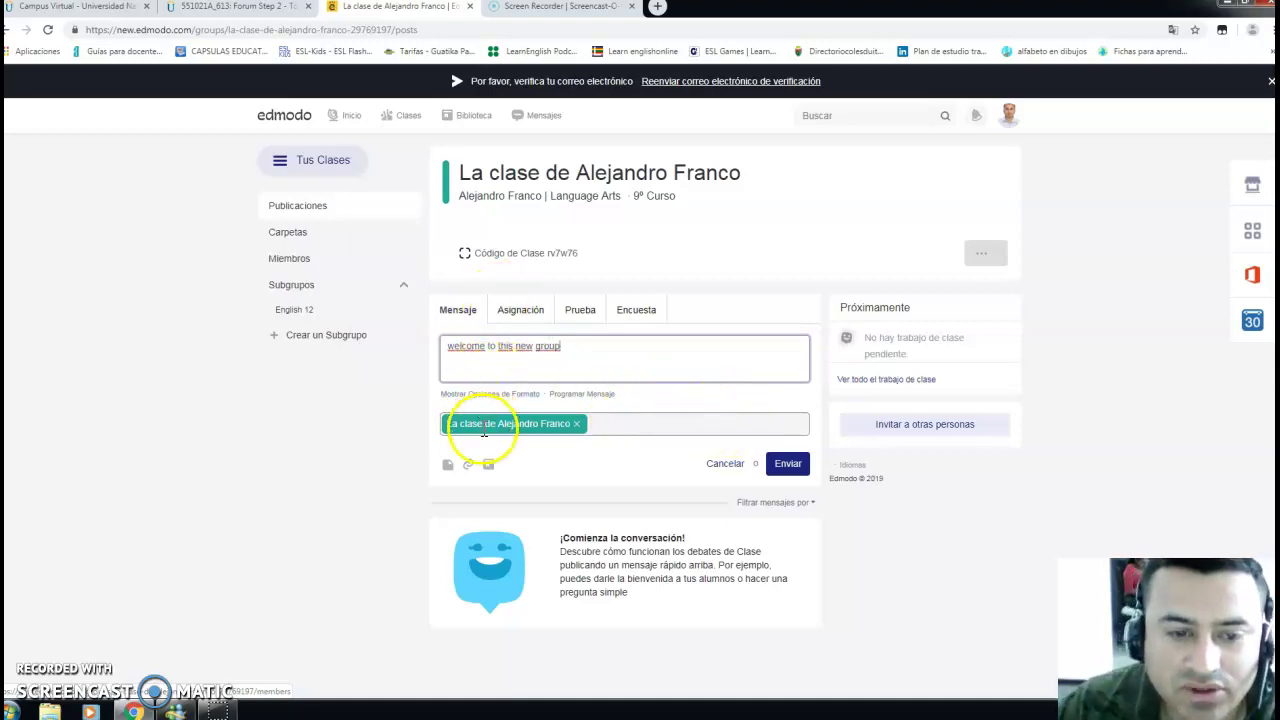
{"action": "left_click", "coordinate": [788, 463]}
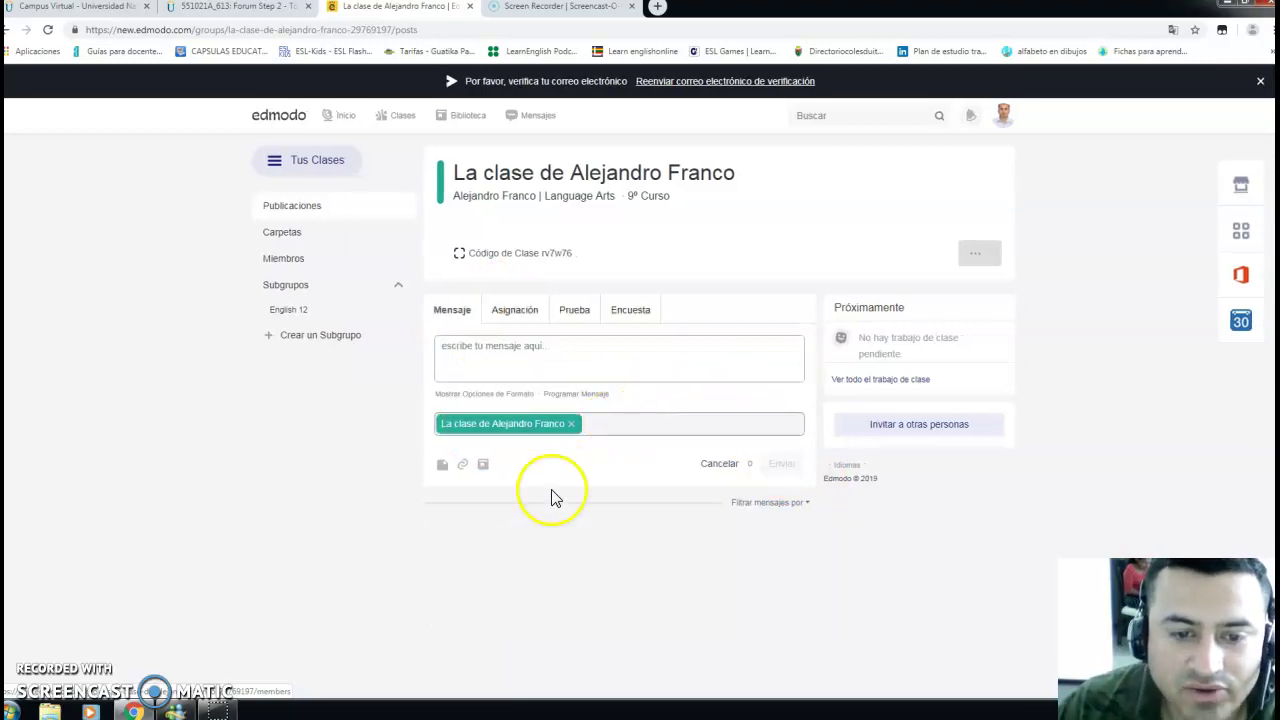
{"action": "scroll", "coordinate": [400, 505], "scroll_direction": "down", "scroll_amount": 1}
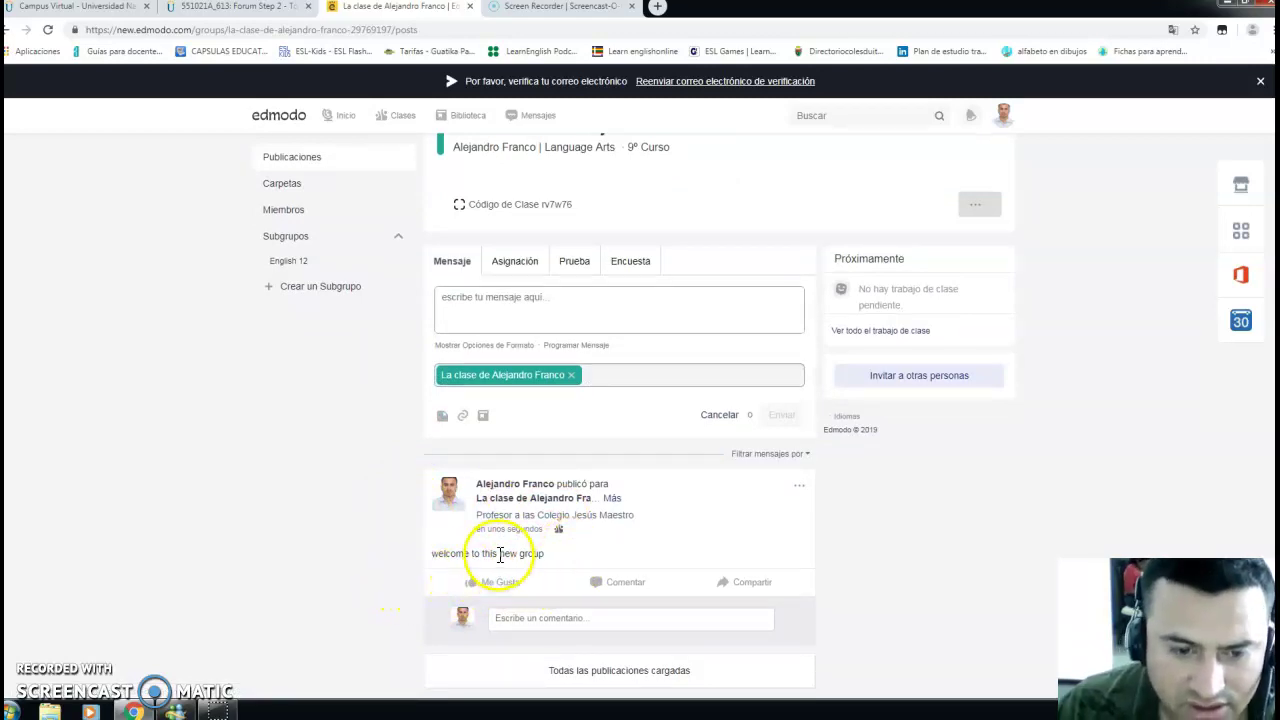
{"action": "scroll", "coordinate": [430, 485], "scroll_direction": "up", "scroll_amount": 1}
Start a class assignment titled "task 1 introduction" with the due date 07/12/2019
{"action": "left_click", "coordinate": [515, 312]}
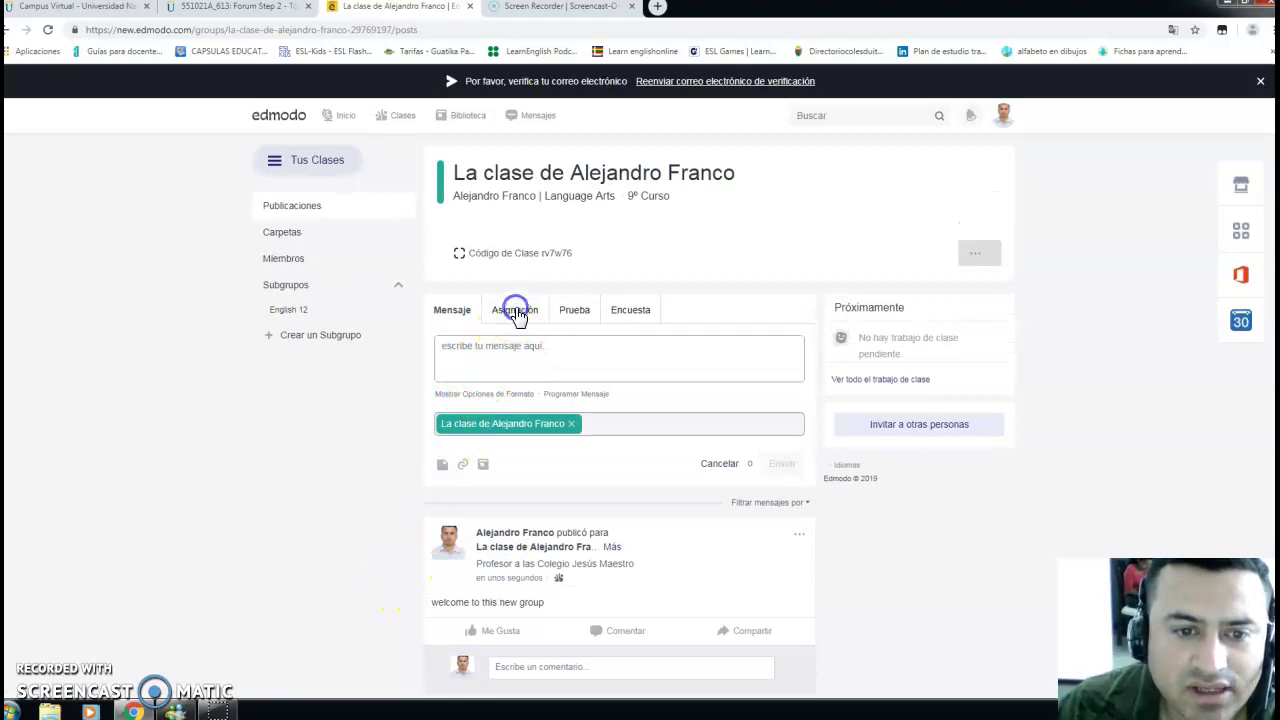
{"action": "left_click", "coordinate": [502, 348]}
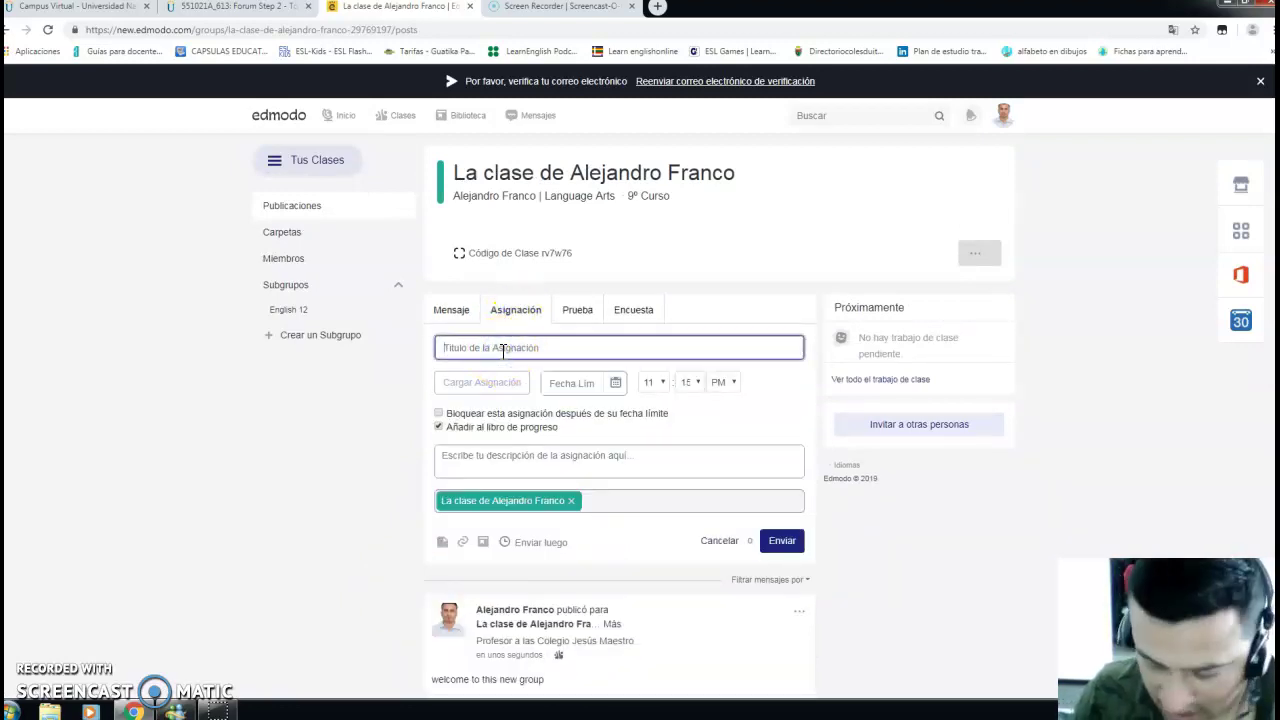
{"action": "type", "text": "task 1"}
{"action": "left_click", "coordinate": [494, 353]}
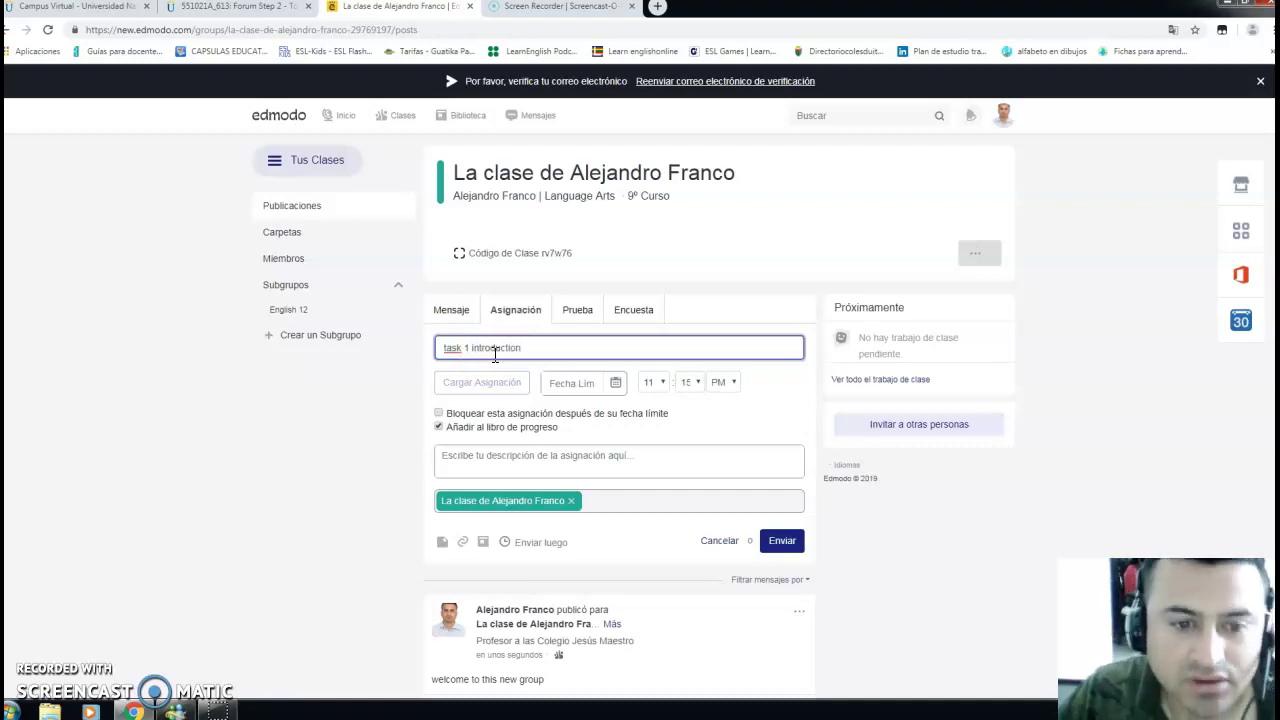
{"action": "left_click", "coordinate": [571, 383]}
{"action": "left_click", "coordinate": [651, 466]}
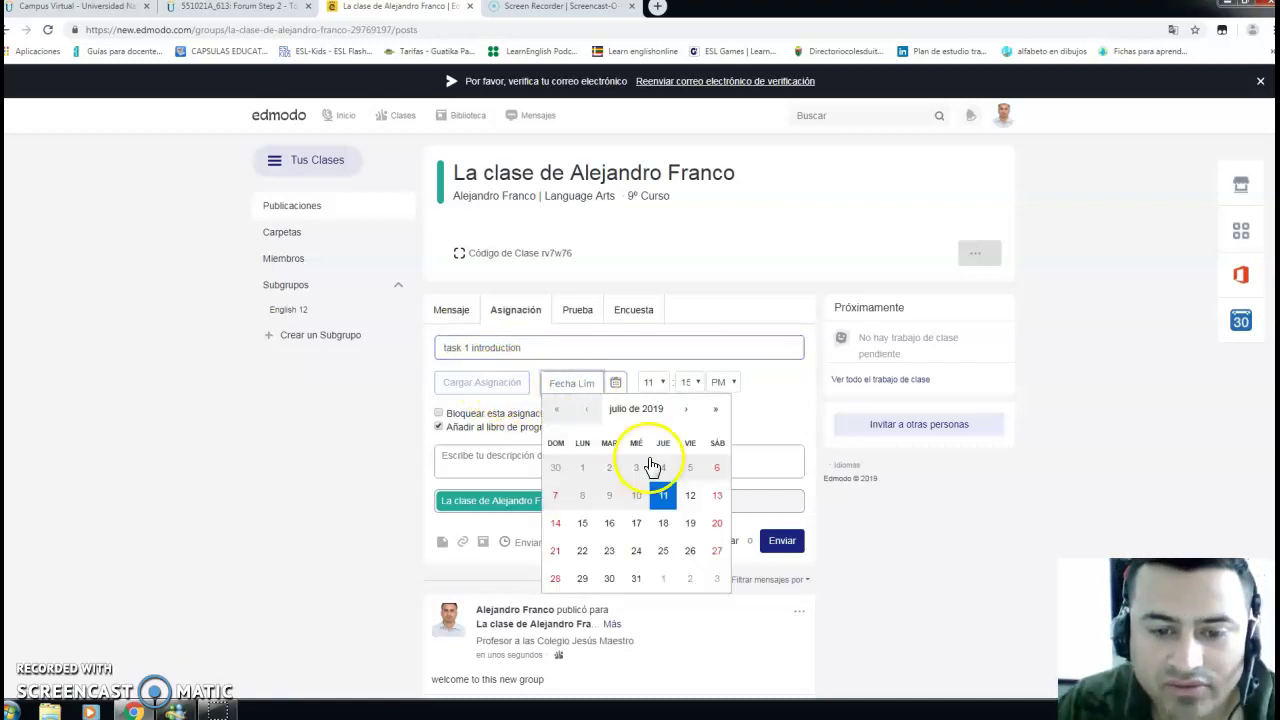
{"action": "left_click", "coordinate": [690, 497]}
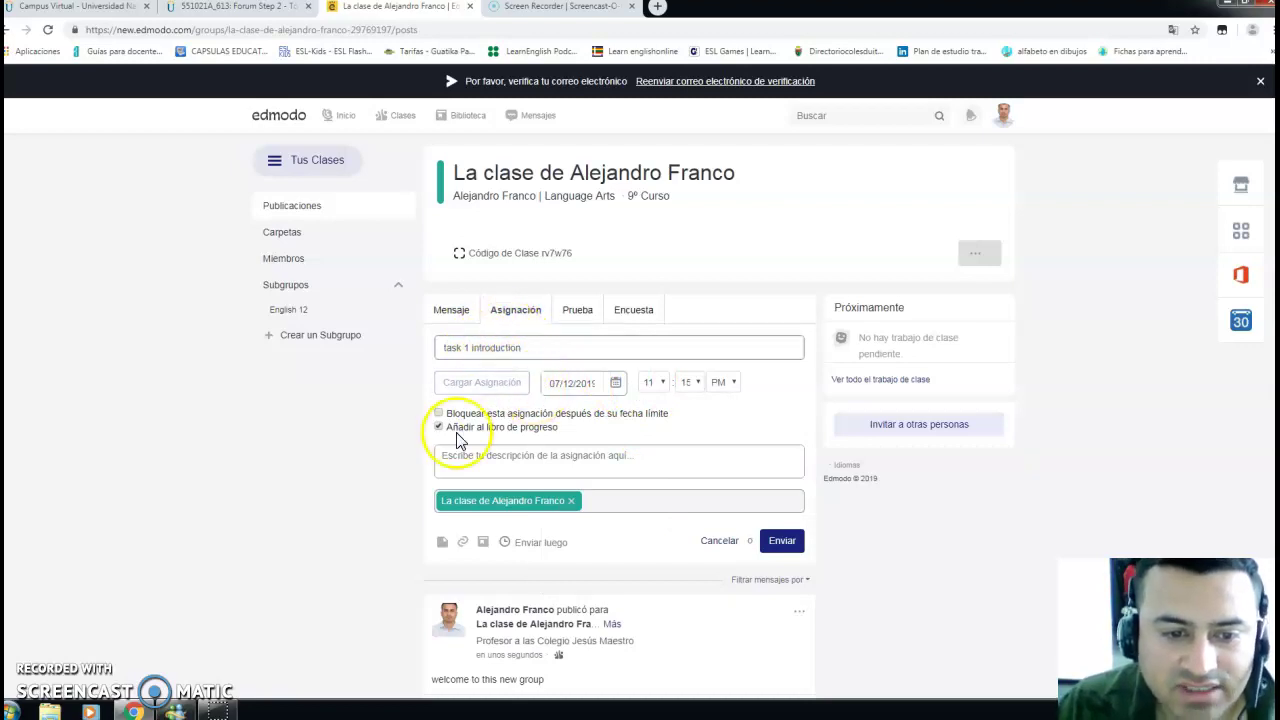
Enter the description "G-day you can introduce yourself so that the names and ages; expectations and so forth" and post the assignment to the class
{"action": "left_click", "coordinate": [466, 455]}
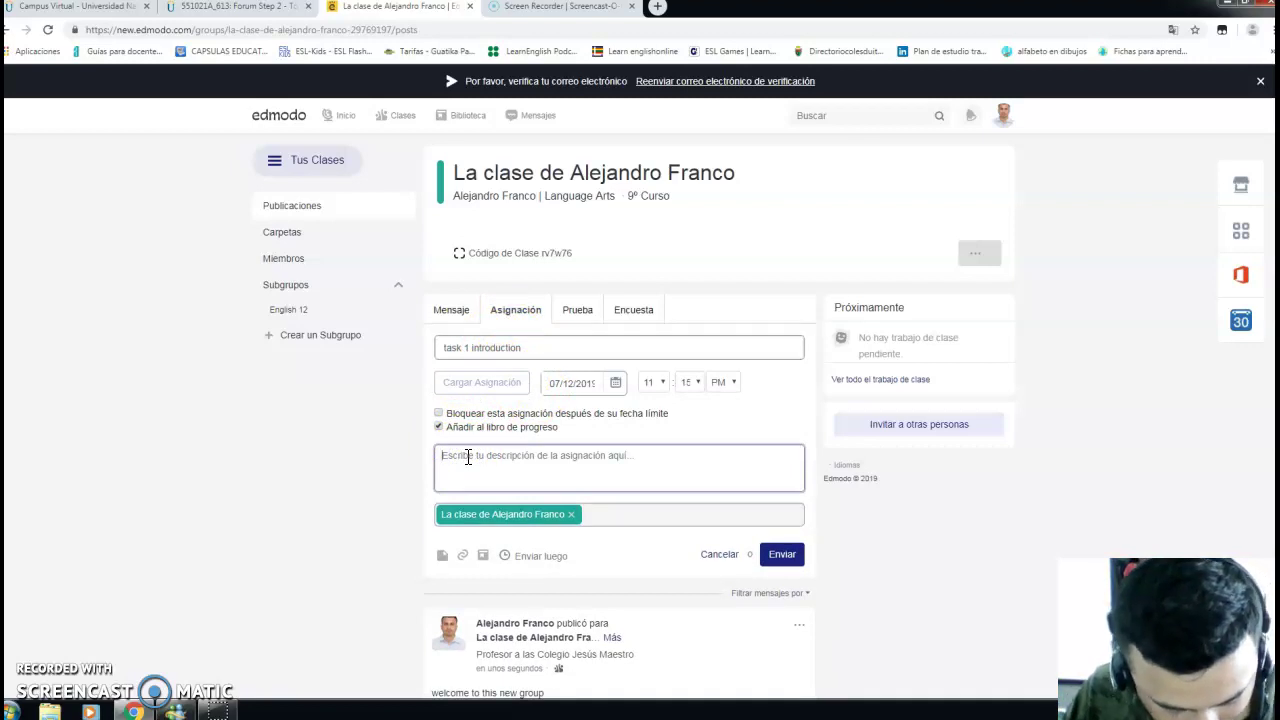
{"action": "type", "text": "G"}
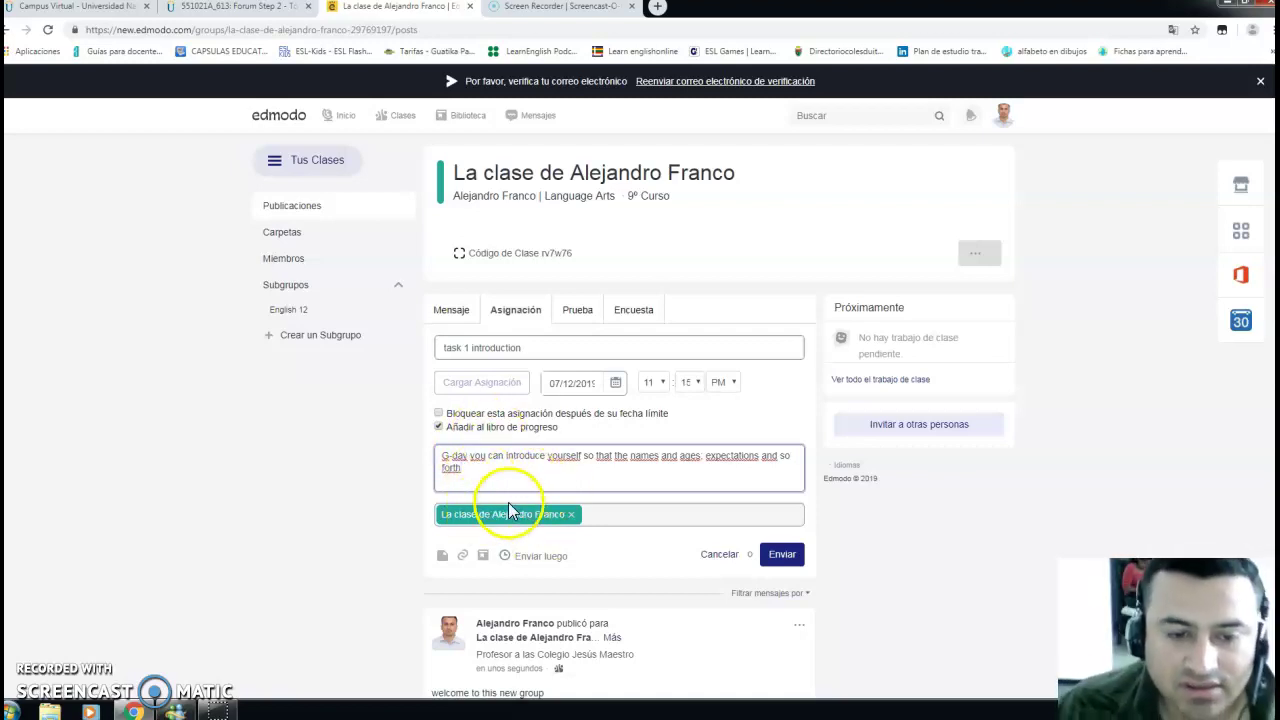
{"action": "left_click", "coordinate": [780, 555]}
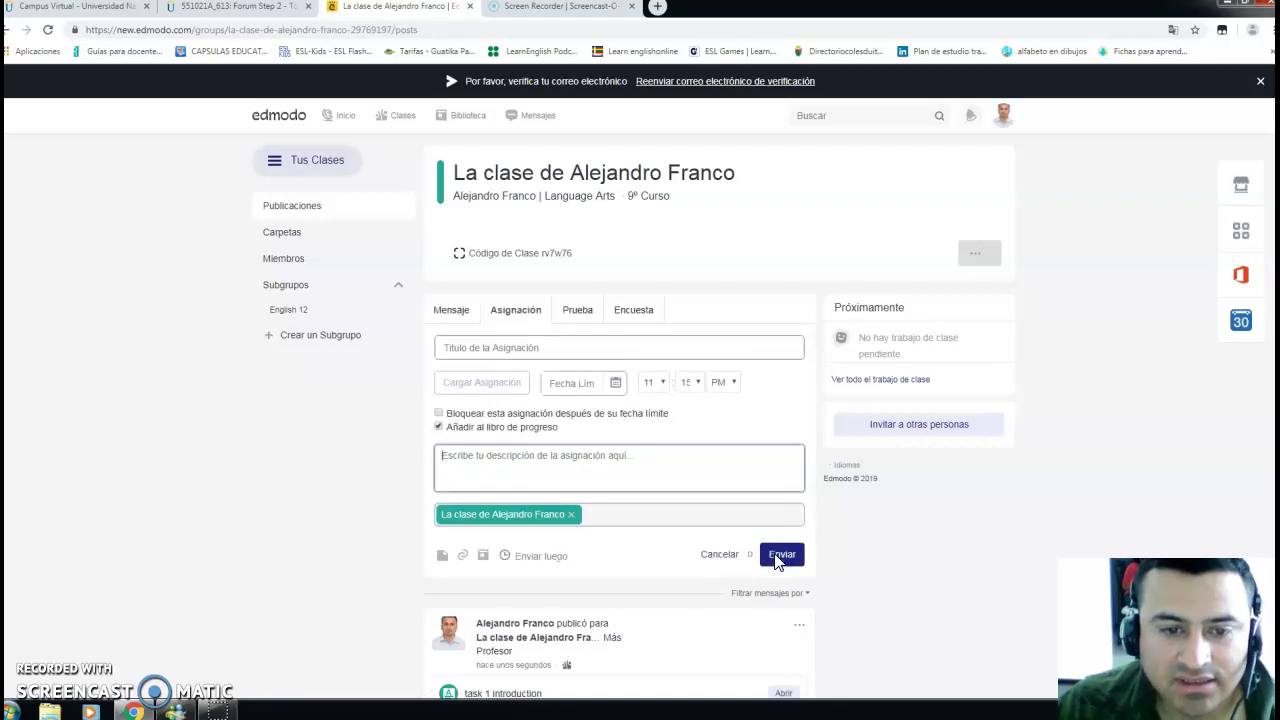
{"action": "scroll", "coordinate": [480, 515], "scroll_direction": "down", "scroll_amount": 4}
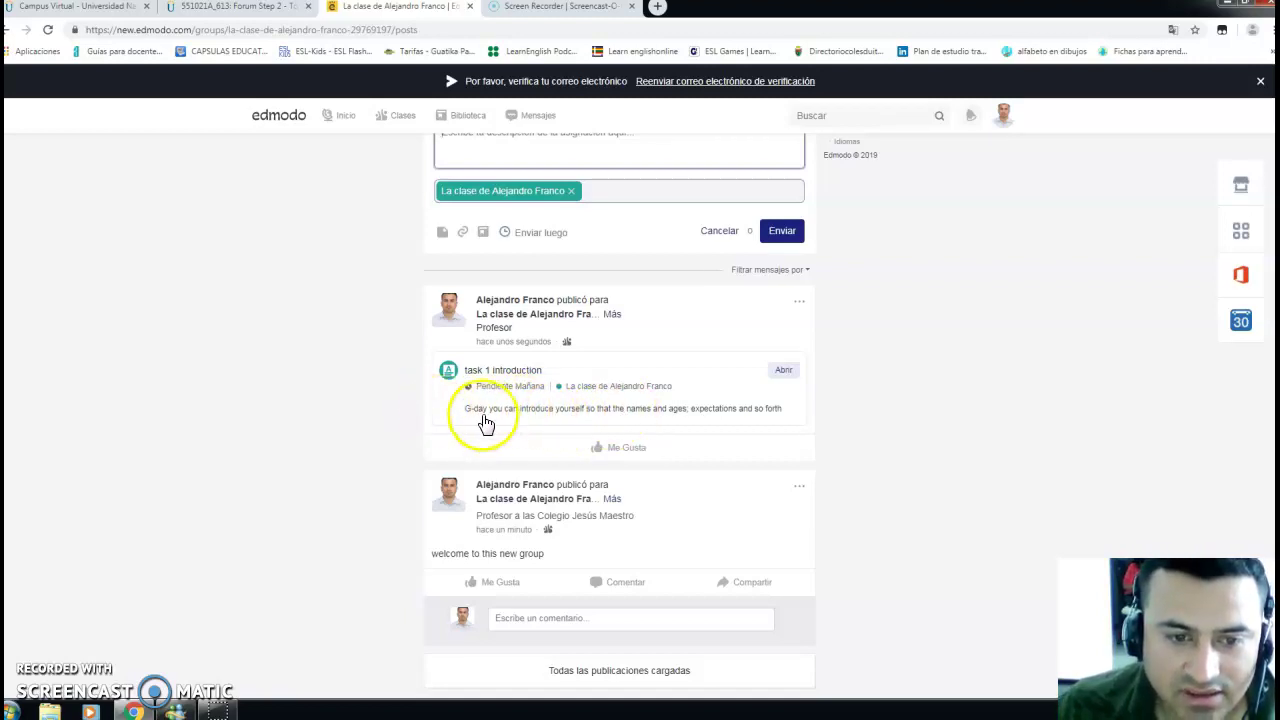
{"action": "scroll", "coordinate": [440, 412], "scroll_direction": "up", "scroll_amount": 4}
Open the class quiz "first quizz" for editing and rename it "task 1 story"
{"action": "left_click", "coordinate": [573, 312]}
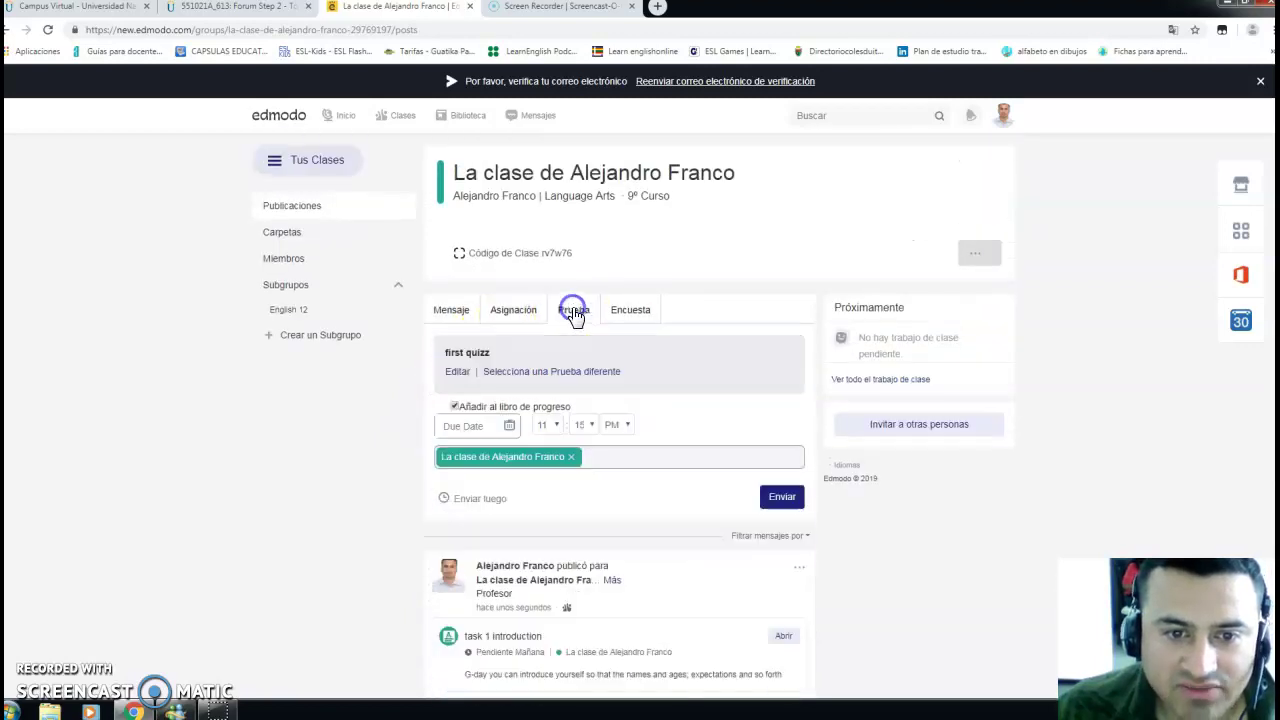
{"action": "left_click", "coordinate": [457, 384]}
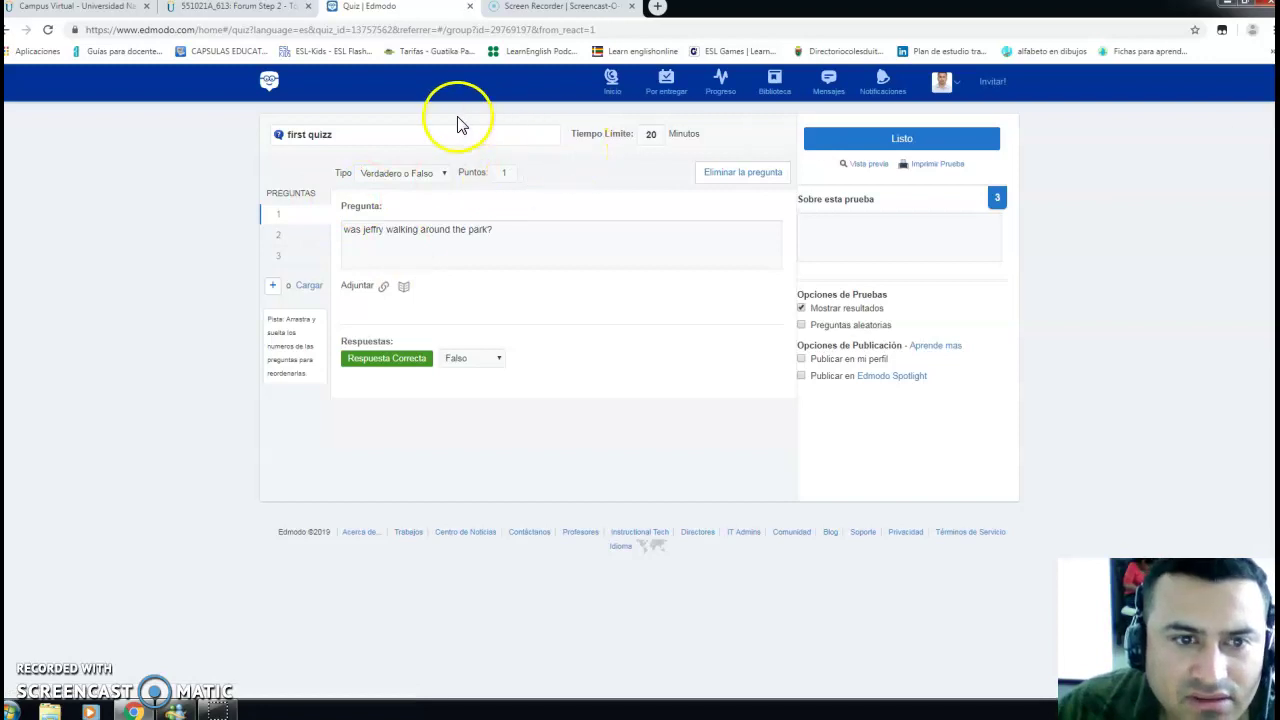
{"action": "left_click_drag", "start_coordinate": [337, 134], "coordinate": [298, 140]}
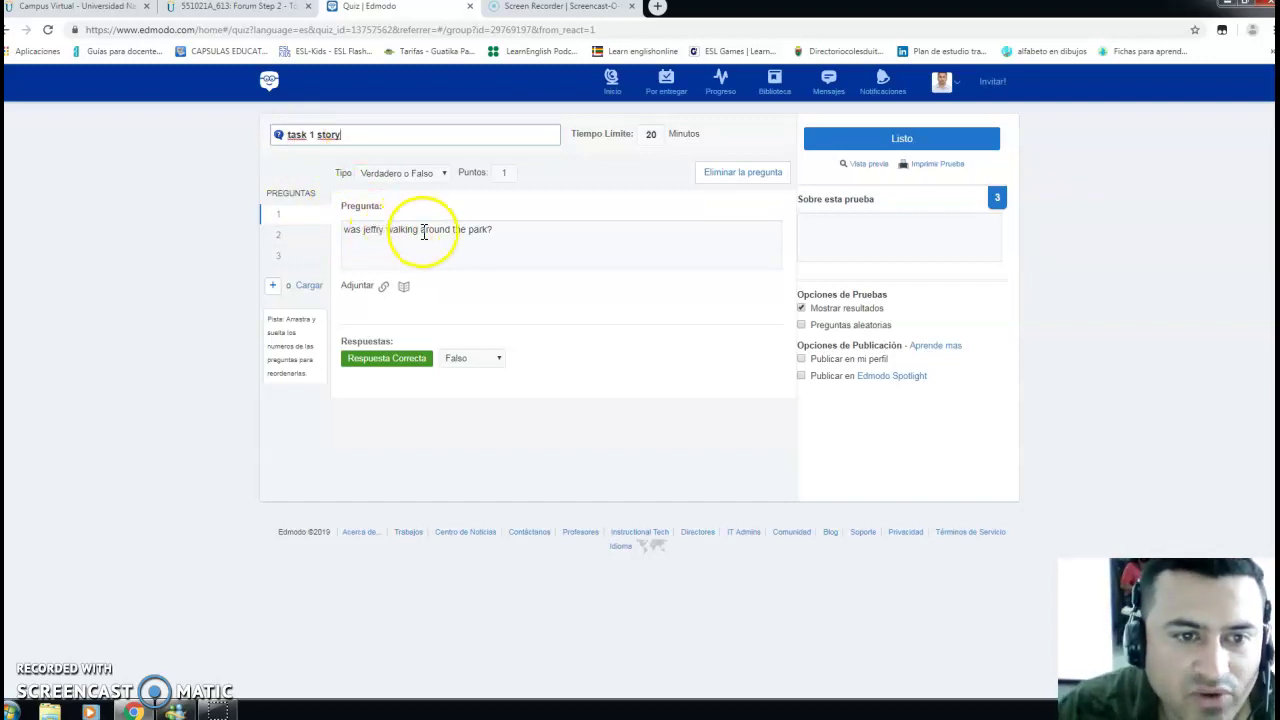
Review the quiz's question types, time limit and points, along with questions 2 and 3 and the true/false answer choices
{"action": "left_click", "coordinate": [440, 173]}
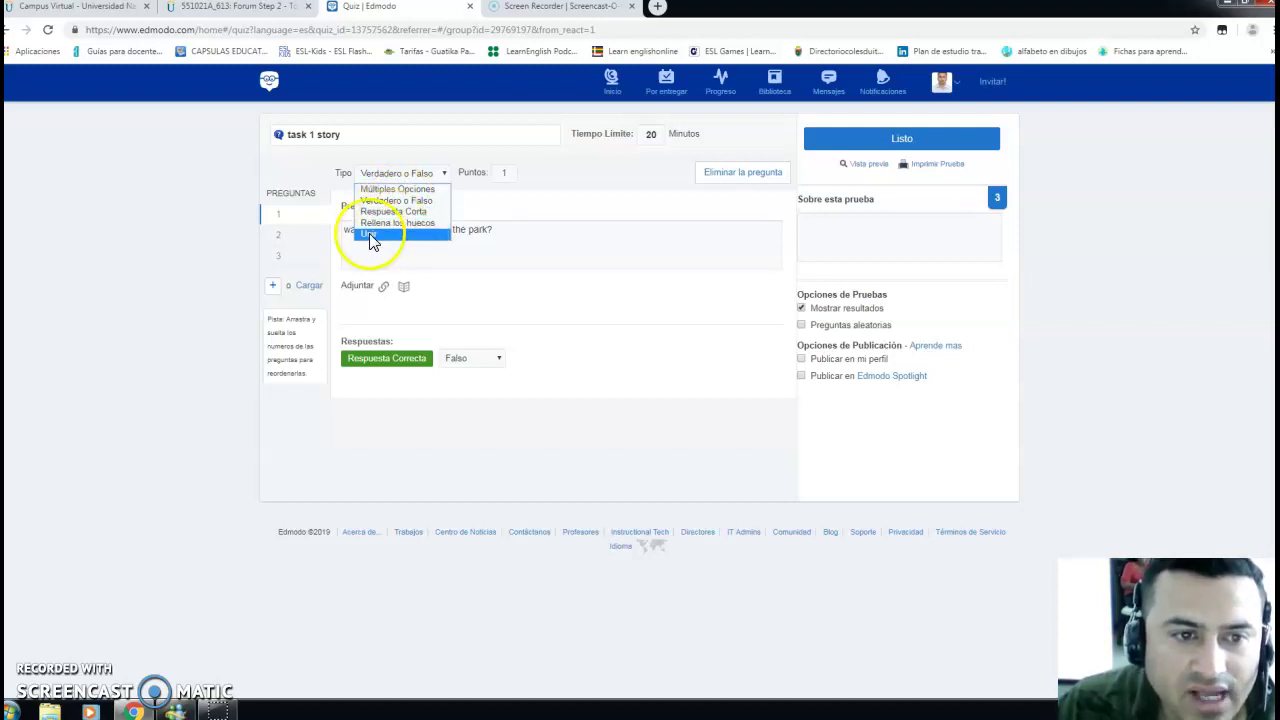
{"action": "left_click", "coordinate": [587, 168]}
{"action": "left_click", "coordinate": [649, 134]}
{"action": "double_click", "coordinate": [645, 134]}
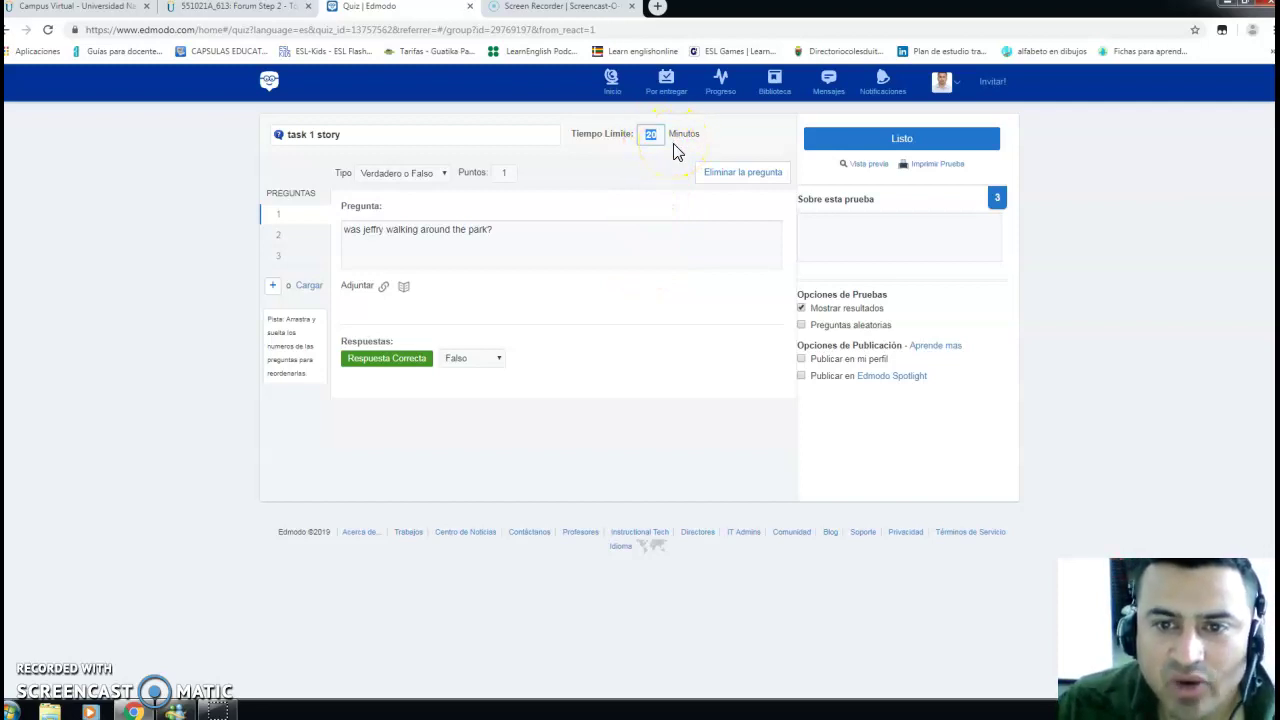
{"action": "left_click", "coordinate": [503, 172]}
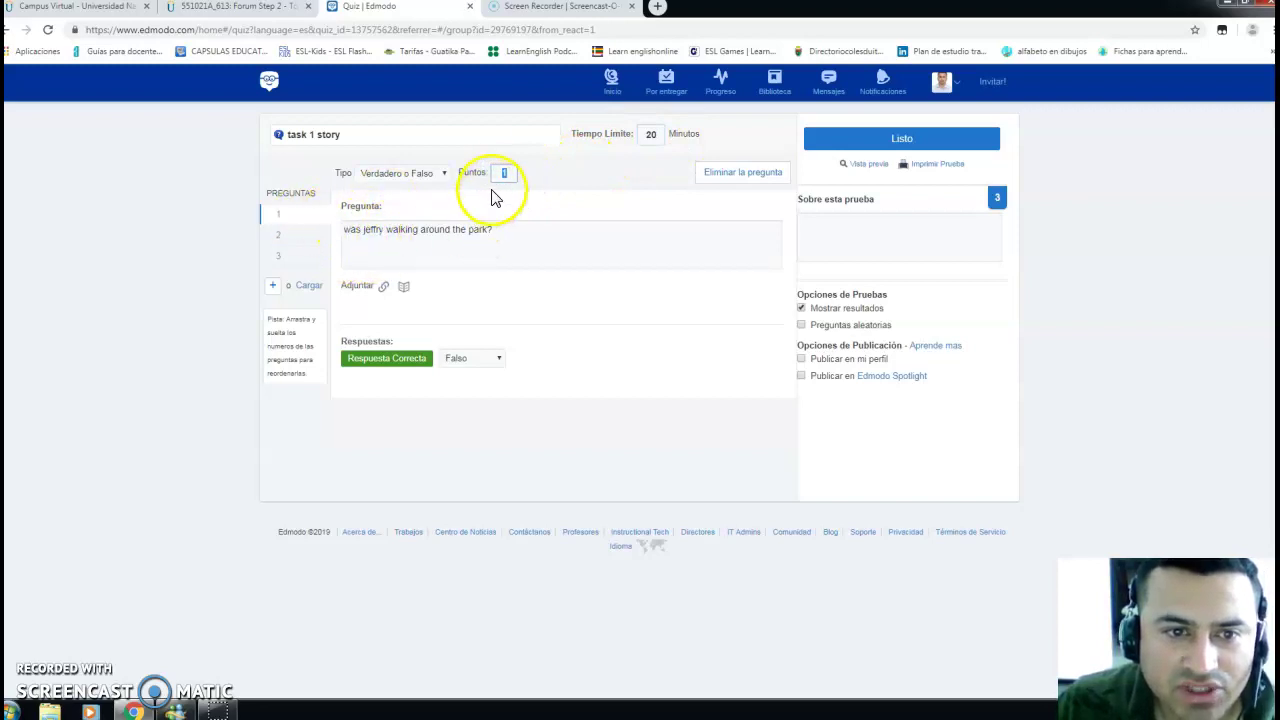
{"action": "left_click", "coordinate": [314, 236]}
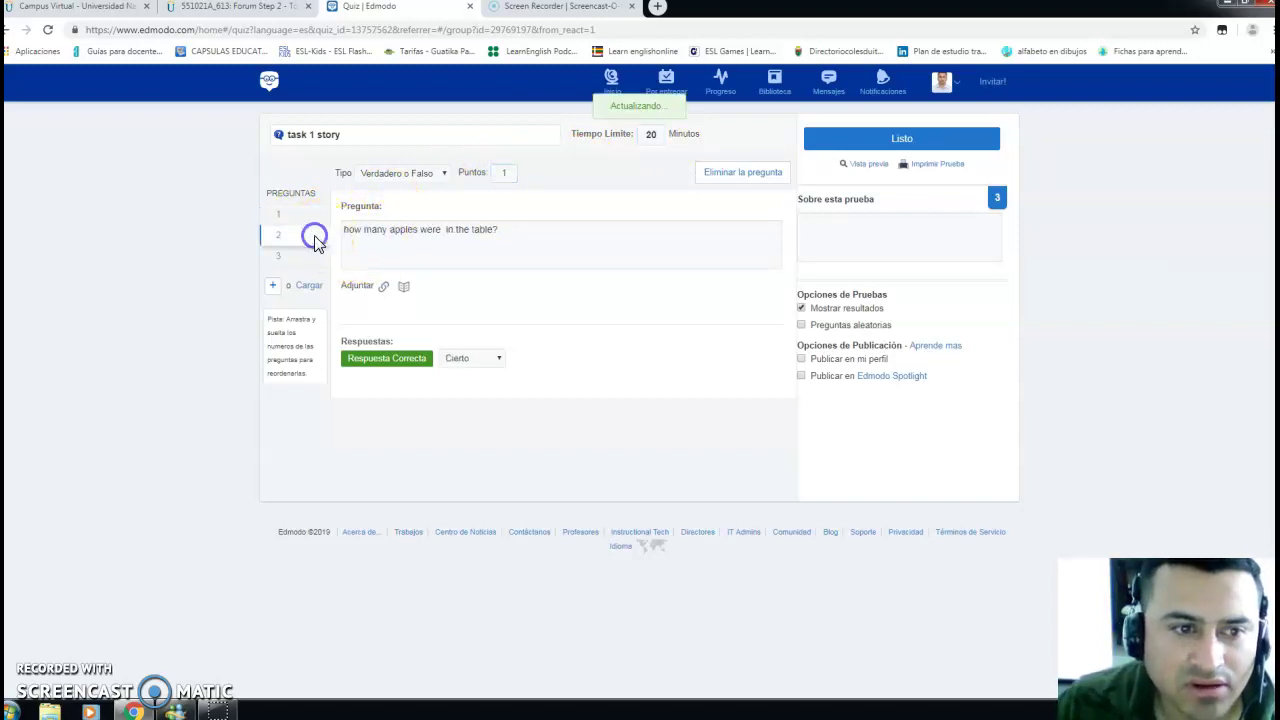
{"action": "left_click", "coordinate": [284, 262]}
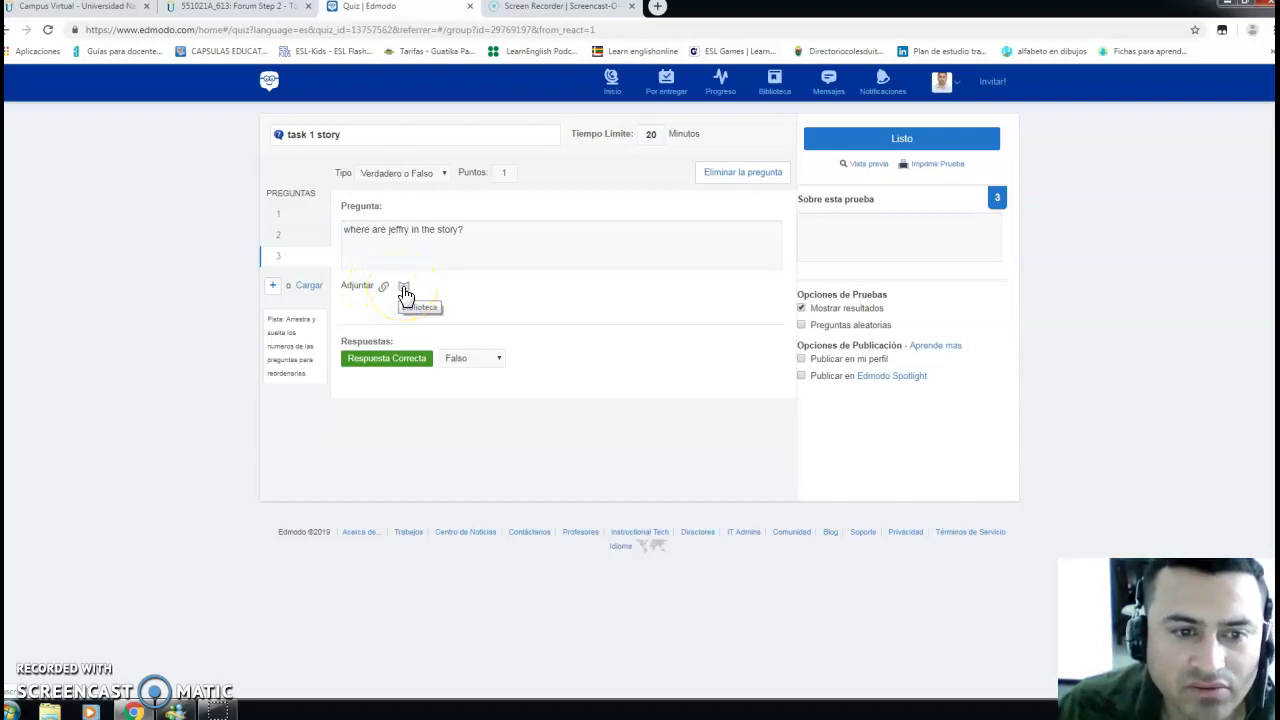
{"action": "left_click", "coordinate": [460, 362]}
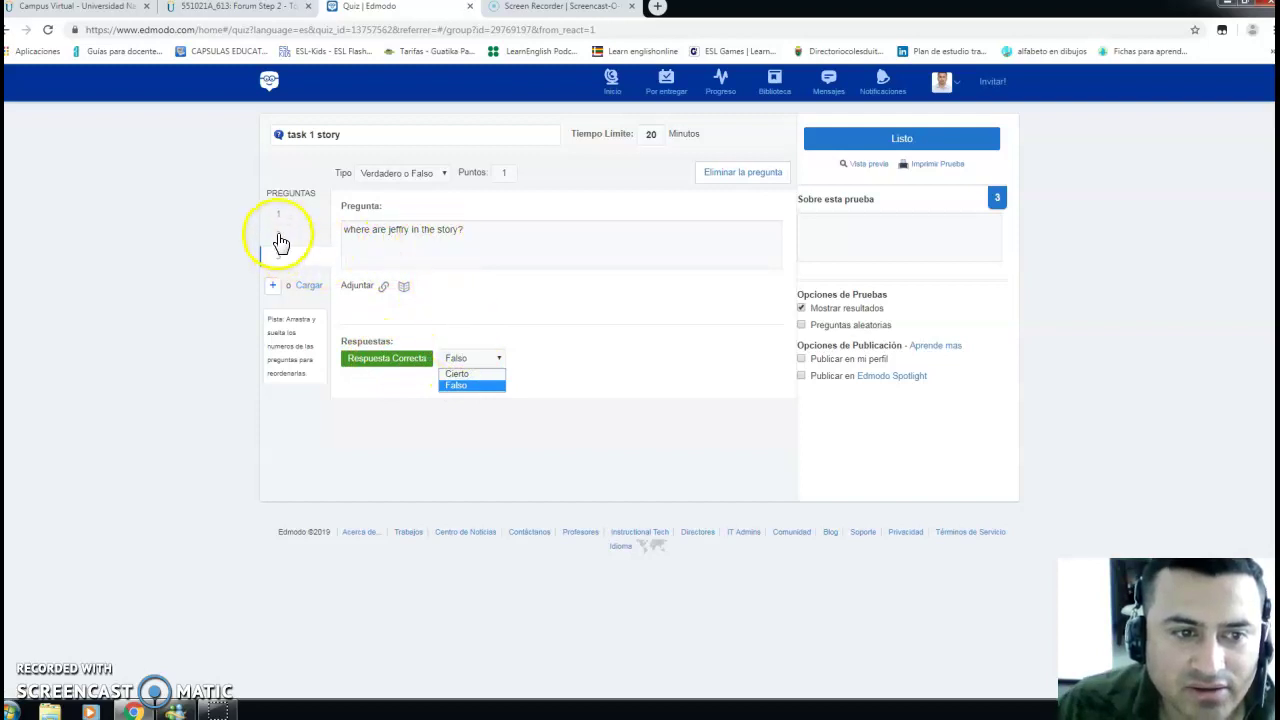
Set the correct answer of question 1, about jeffry walking around the park, to Cierto and finish editing the quiz
{"action": "left_click", "coordinate": [278, 236]}
{"action": "left_click", "coordinate": [282, 212]}
{"action": "left_click", "coordinate": [466, 358]}
{"action": "left_click", "coordinate": [472, 373]}
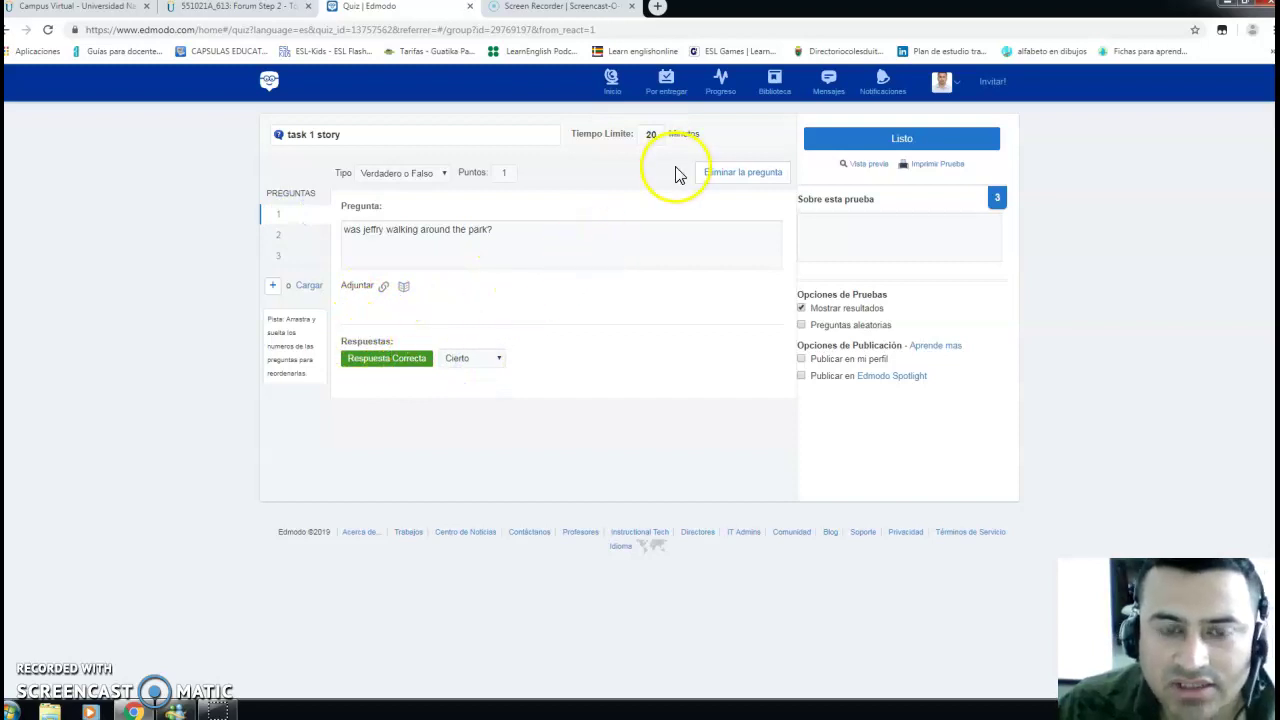
{"action": "left_click", "coordinate": [837, 148]}
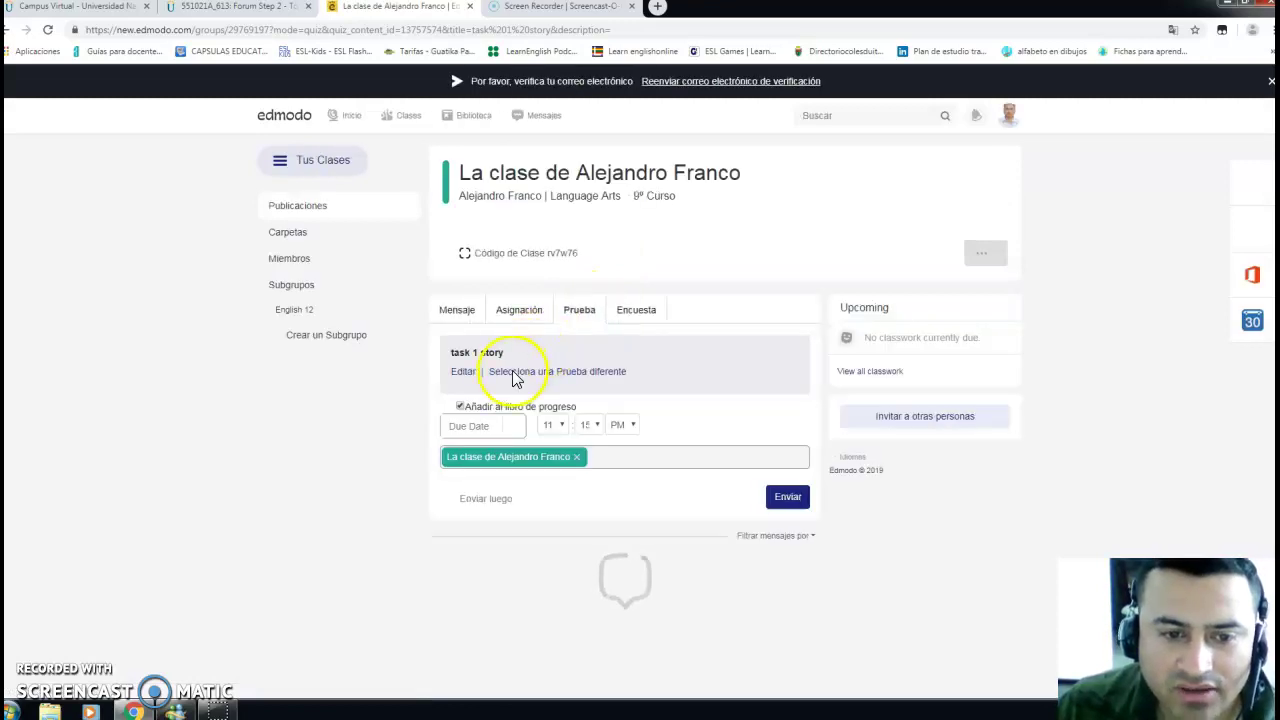
Replace the quiz's recipient class with English 12 (Padres) and English 12 and try to send the quiz
{"action": "scroll", "coordinate": [494, 400], "scroll_direction": "down", "scroll_amount": 1}
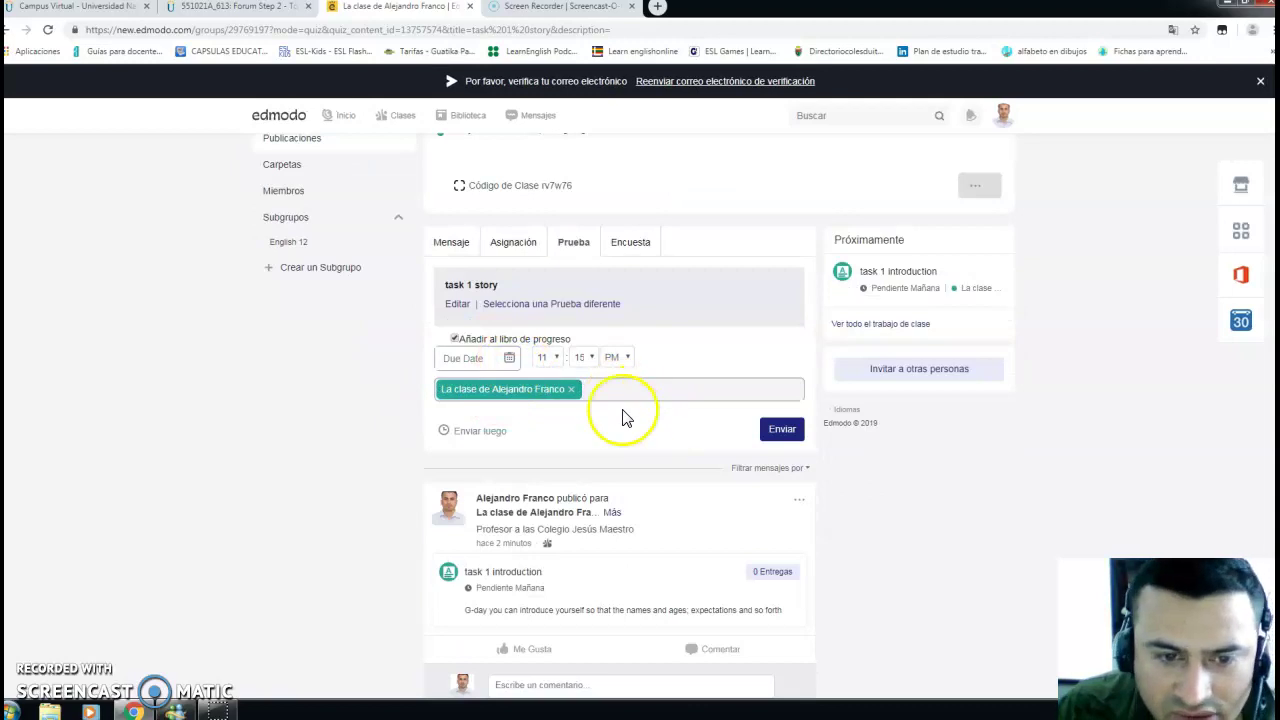
{"action": "left_click", "coordinate": [572, 392]}
{"action": "left_click", "coordinate": [561, 389]}
{"action": "type", "text": "en"}
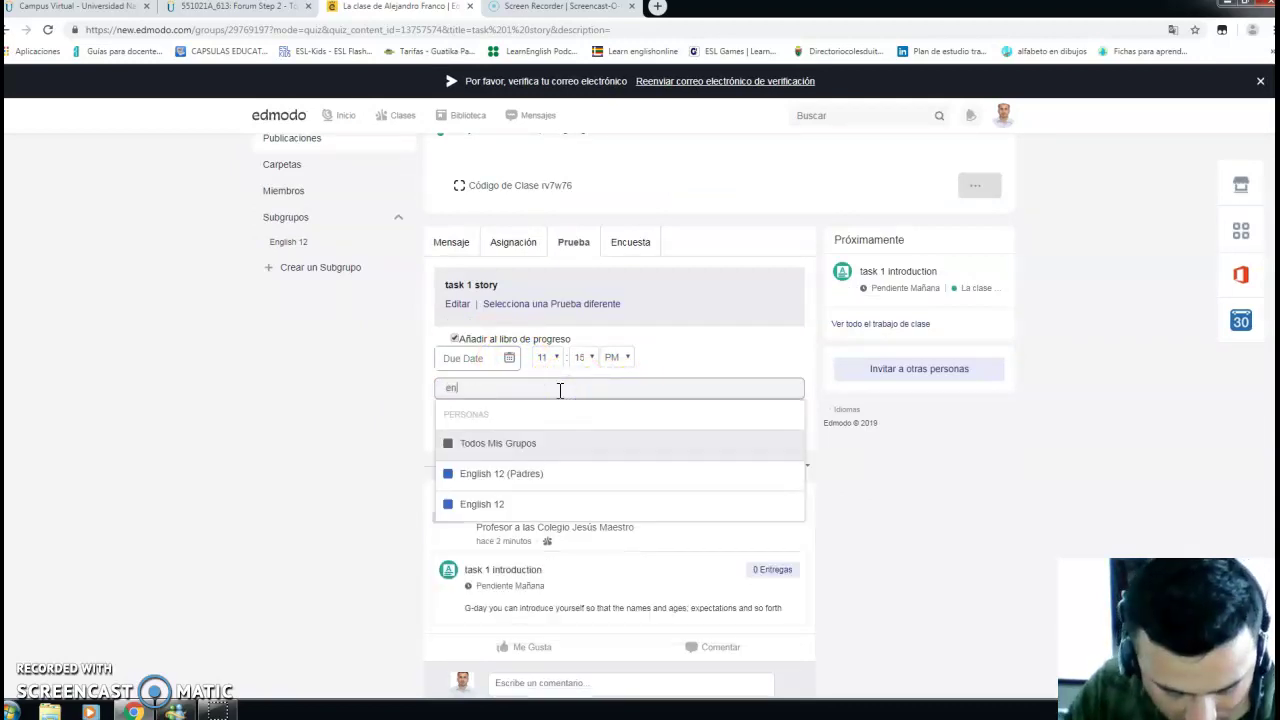
{"action": "type", "text": "glis"}
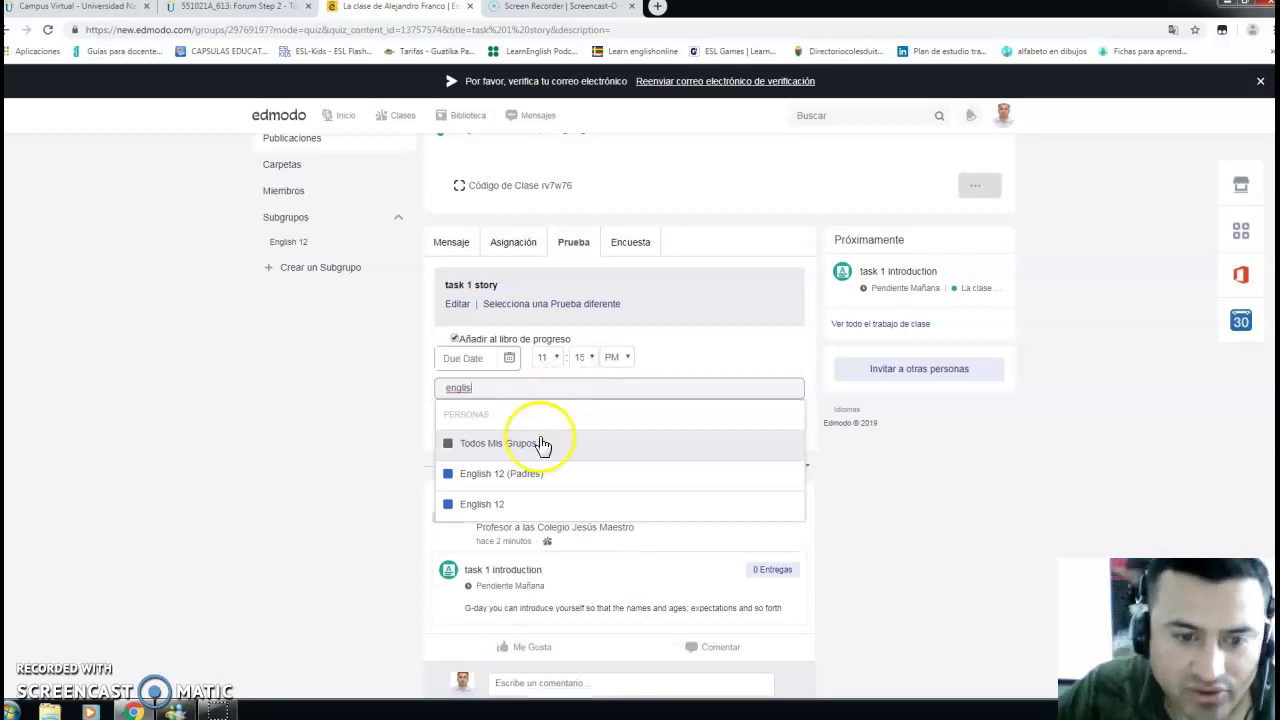
{"action": "left_click", "coordinate": [497, 474]}
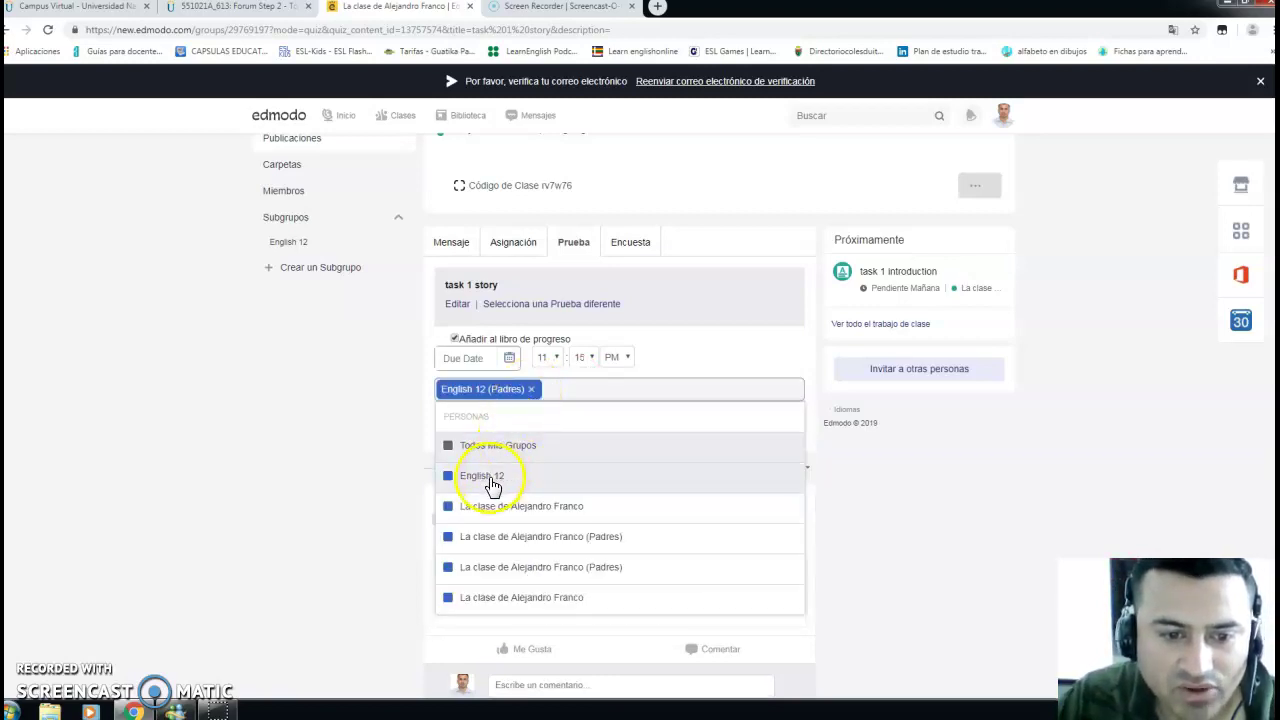
{"action": "left_click", "coordinate": [482, 476]}
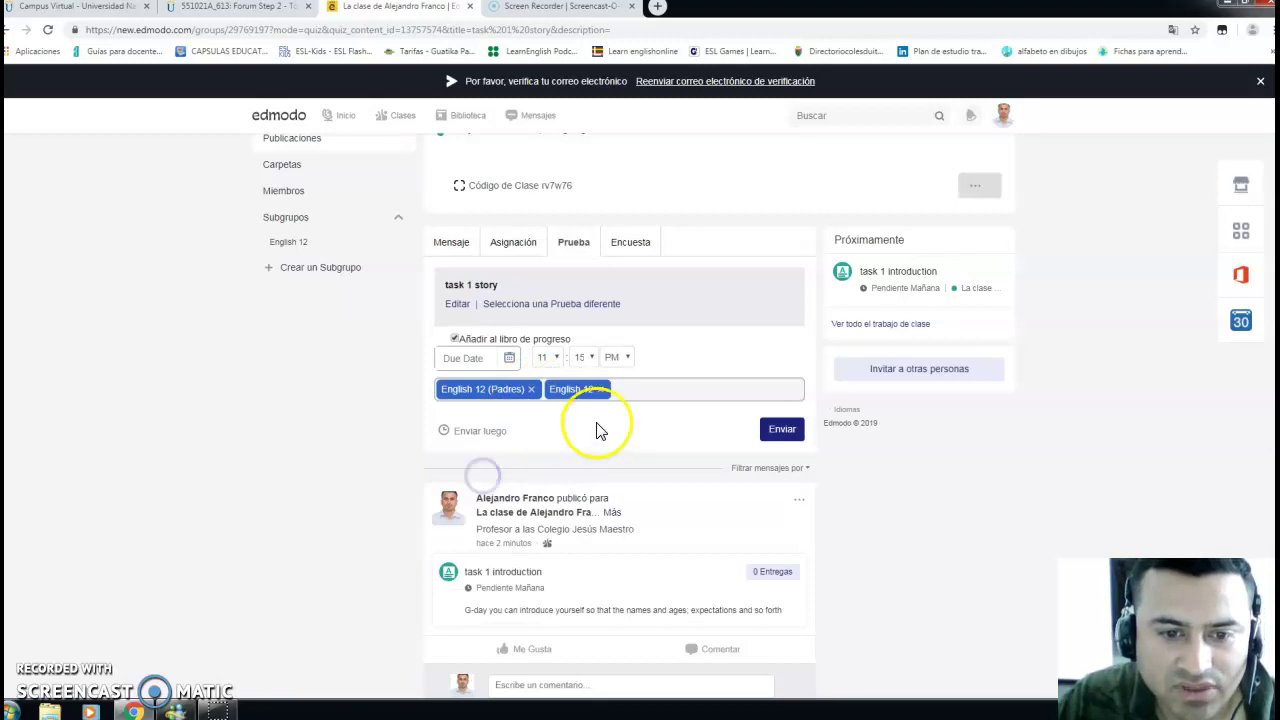
{"action": "scroll", "coordinate": [586, 423], "scroll_direction": "up", "scroll_amount": 1}
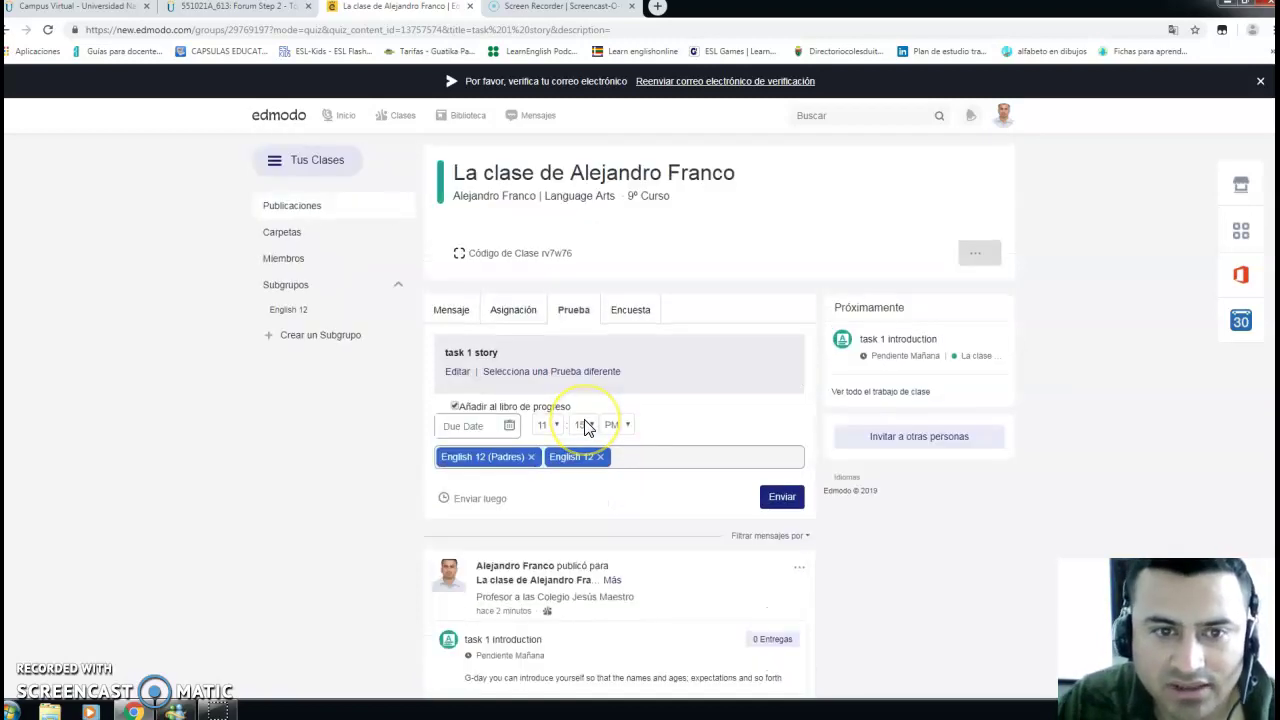
{"action": "scroll", "coordinate": [634, 451], "scroll_direction": "down", "scroll_amount": 1}
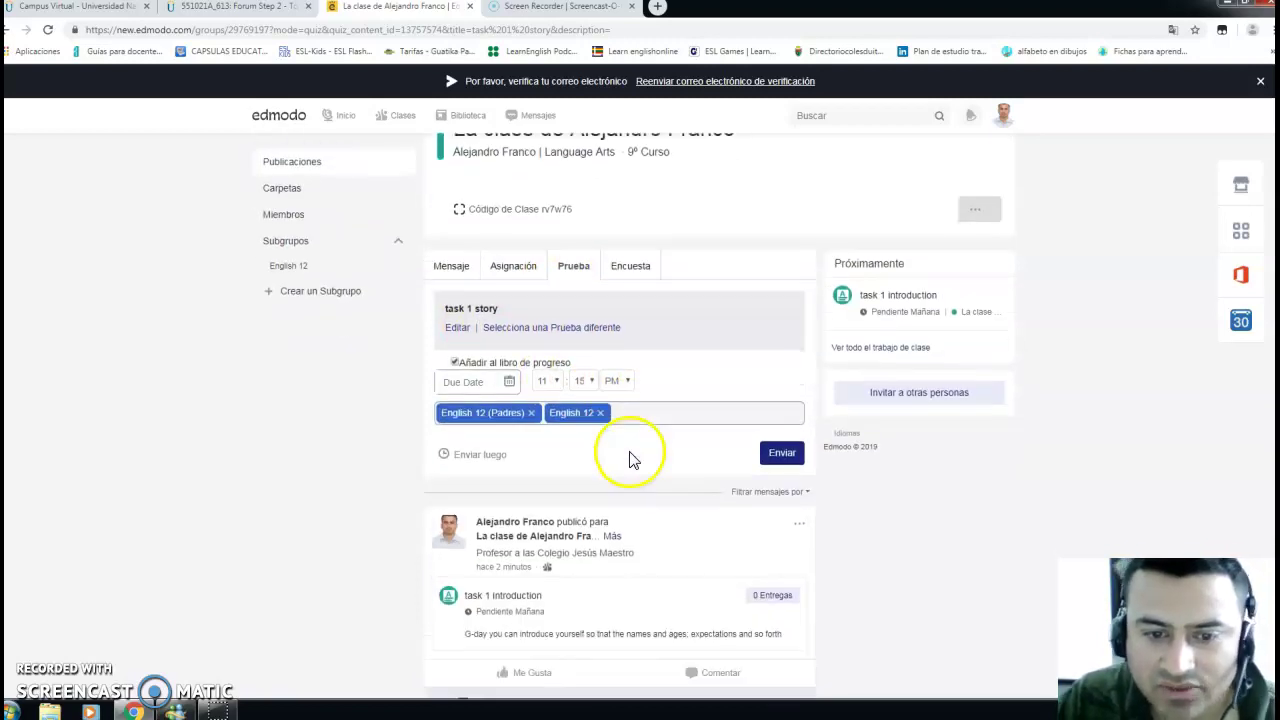
{"action": "left_click", "coordinate": [776, 431]}
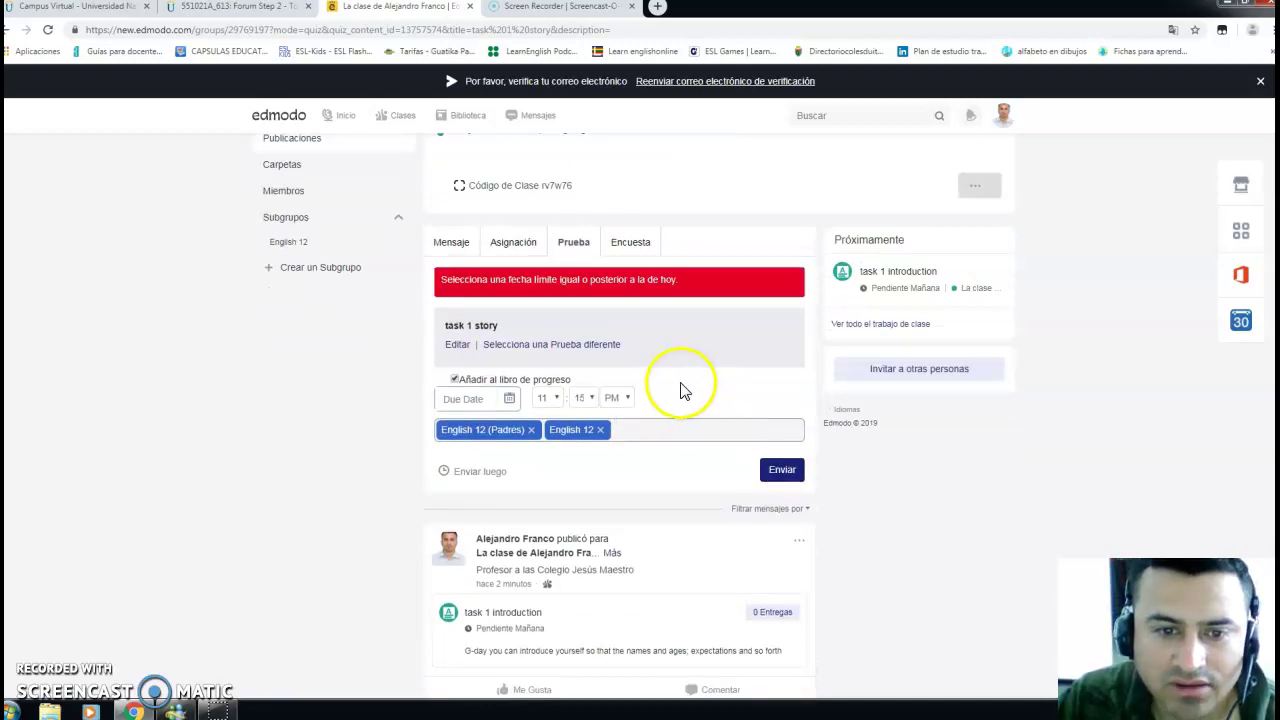
Set the quiz's due date to 07/12/2019 at 7:30 AM and send it to the chosen groups
{"action": "left_click", "coordinate": [509, 399]}
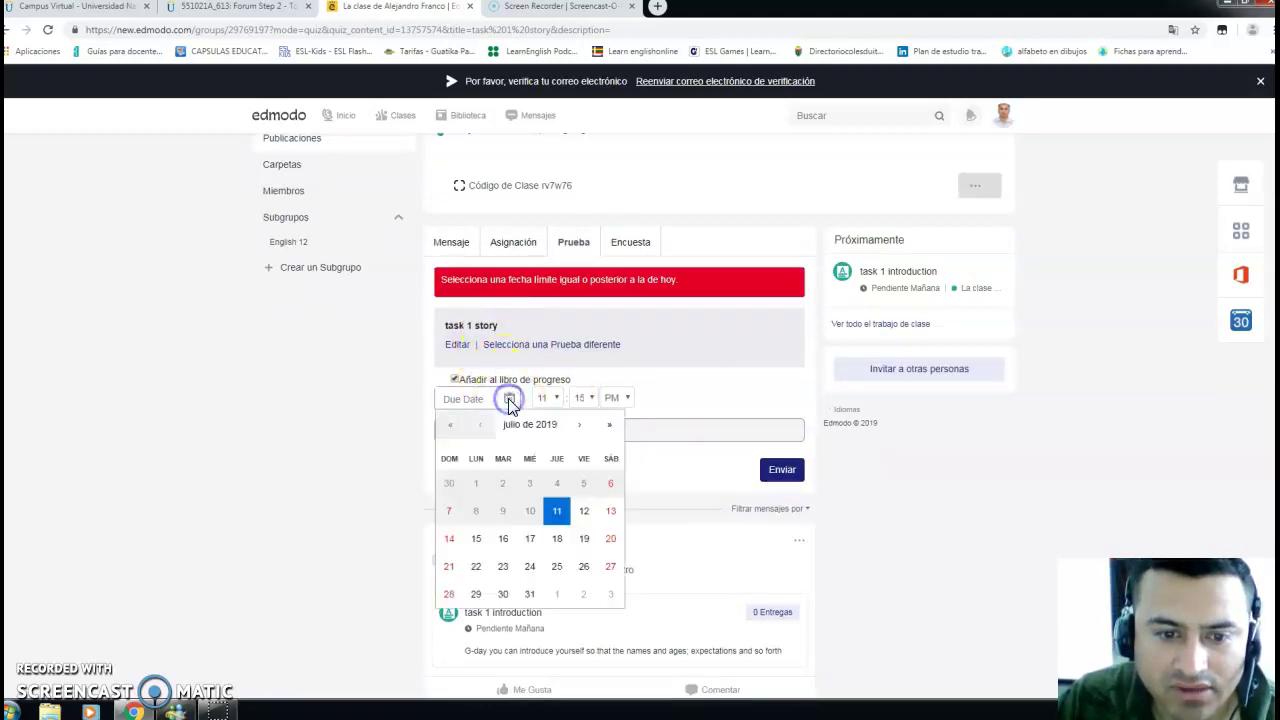
{"action": "left_click", "coordinate": [584, 514]}
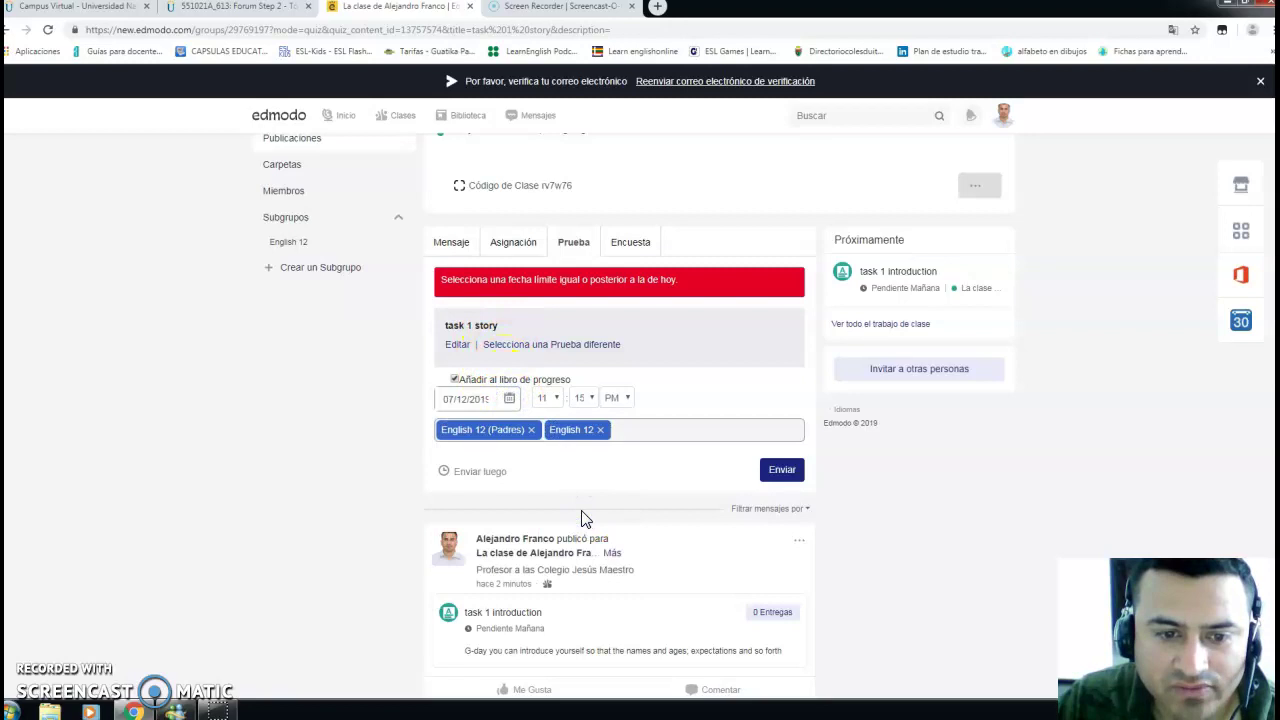
{"action": "left_click", "coordinate": [545, 398]}
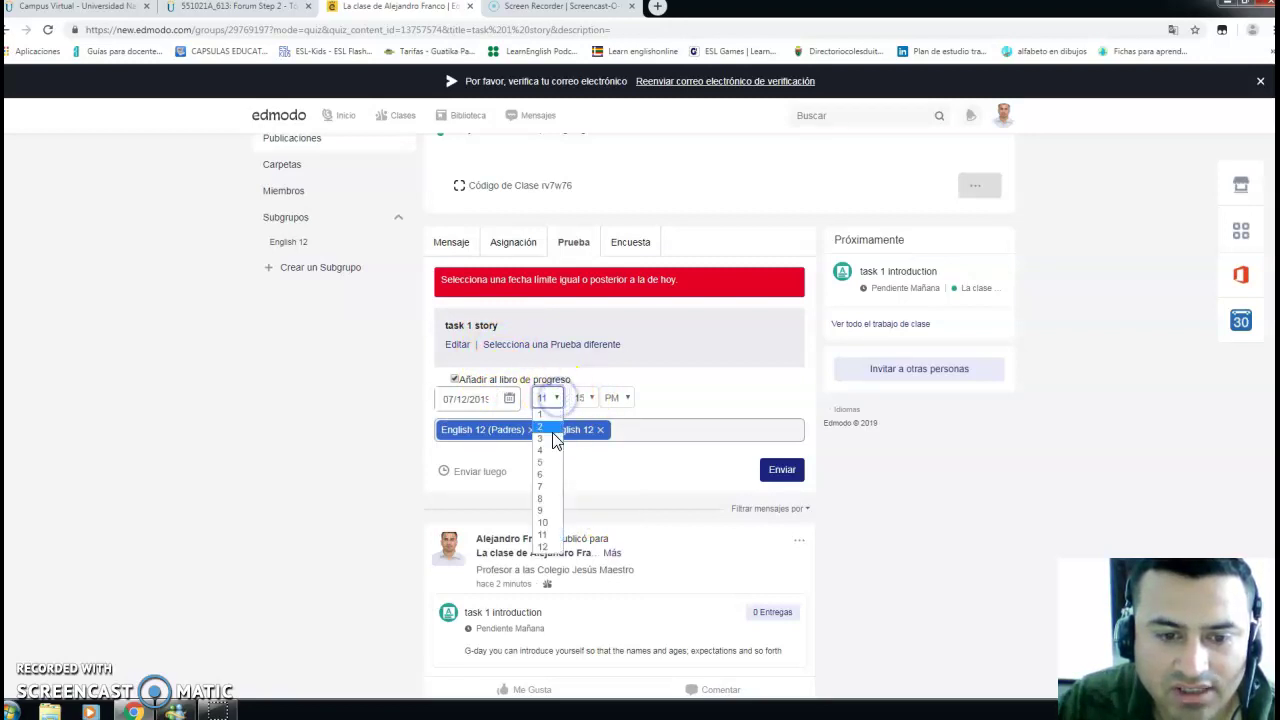
{"action": "left_click", "coordinate": [546, 486]}
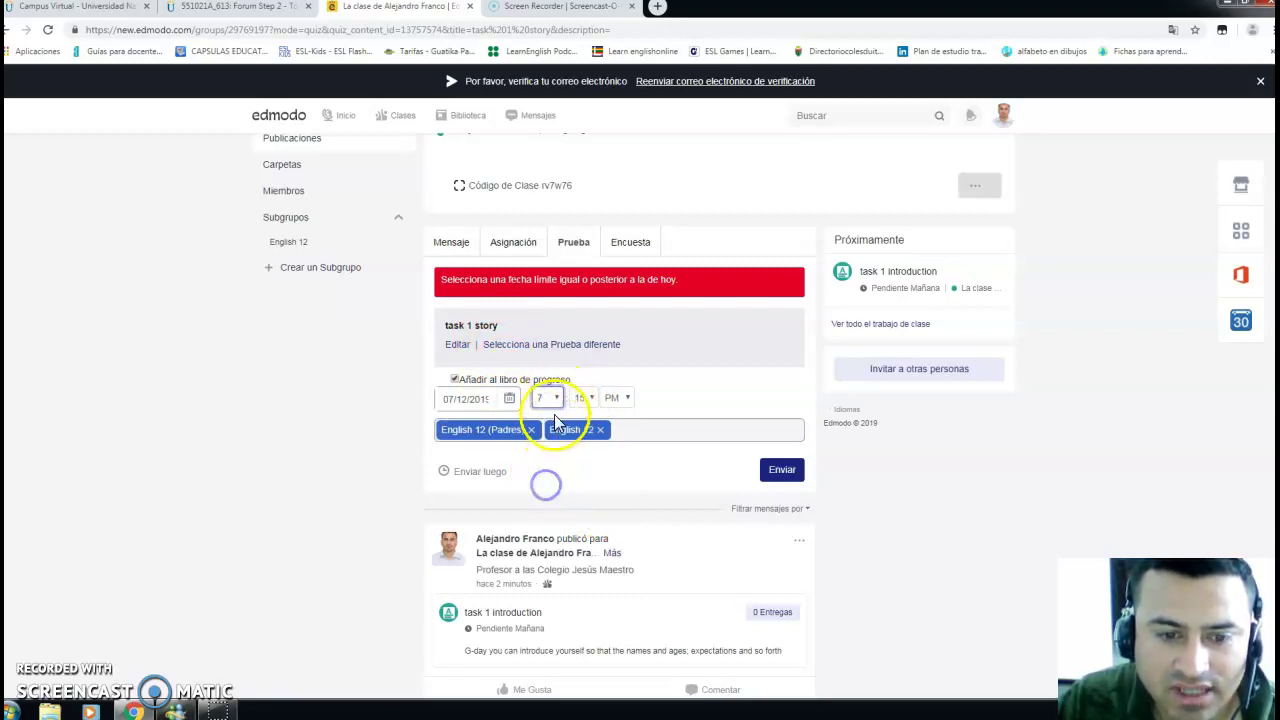
{"action": "left_click", "coordinate": [590, 399]}
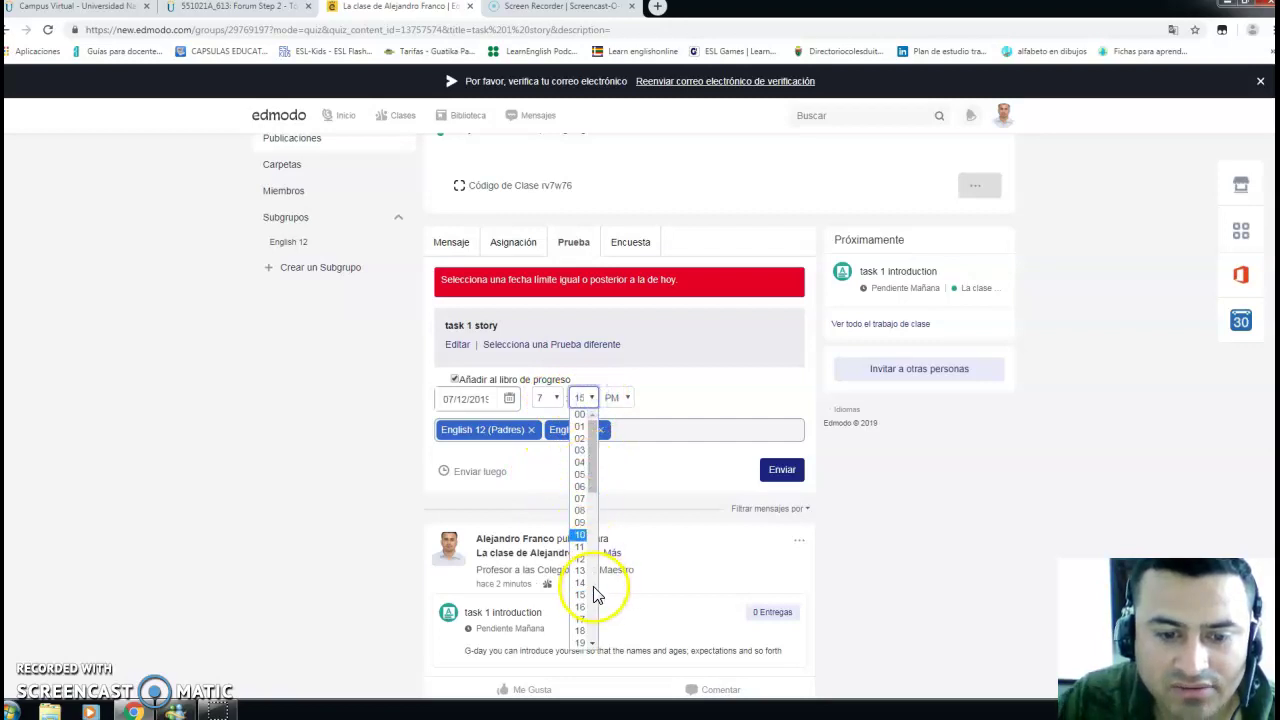
{"action": "scroll", "coordinate": [580, 560], "scroll_direction": "up", "scroll_amount": 1}
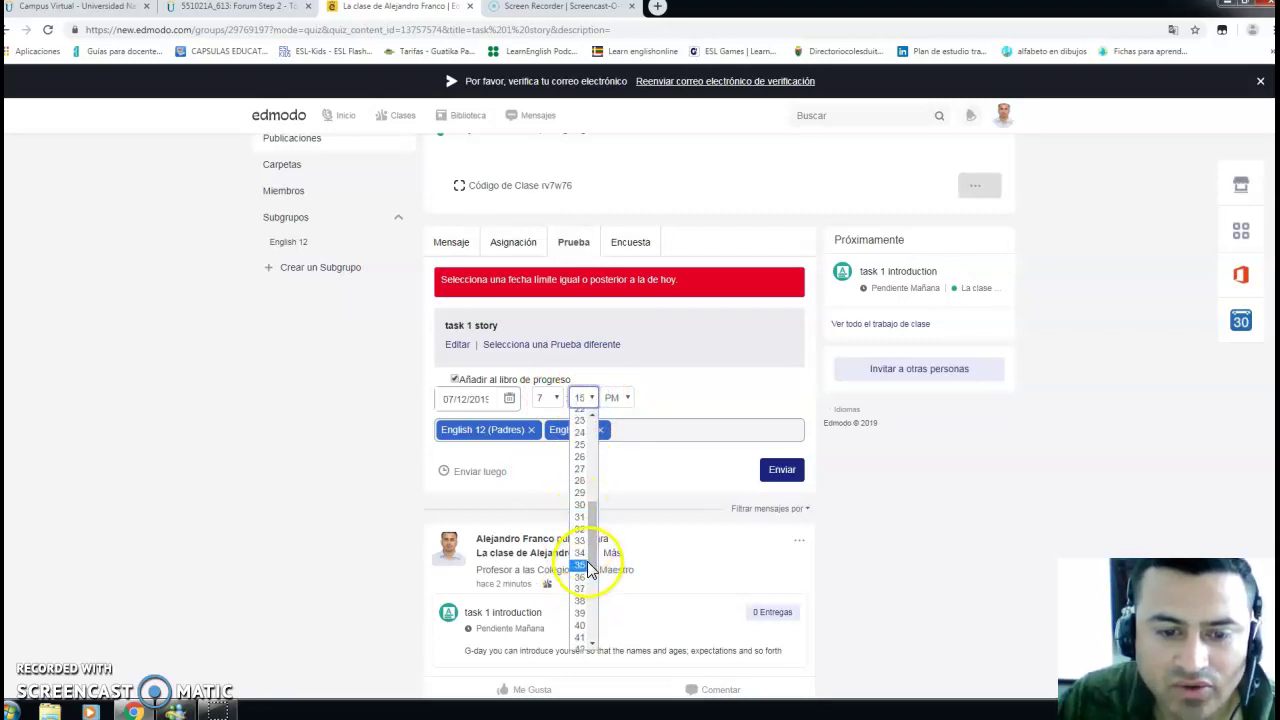
{"action": "left_click", "coordinate": [580, 504]}
{"action": "left_click", "coordinate": [630, 398]}
{"action": "left_click", "coordinate": [614, 413]}
{"action": "left_click", "coordinate": [663, 397]}
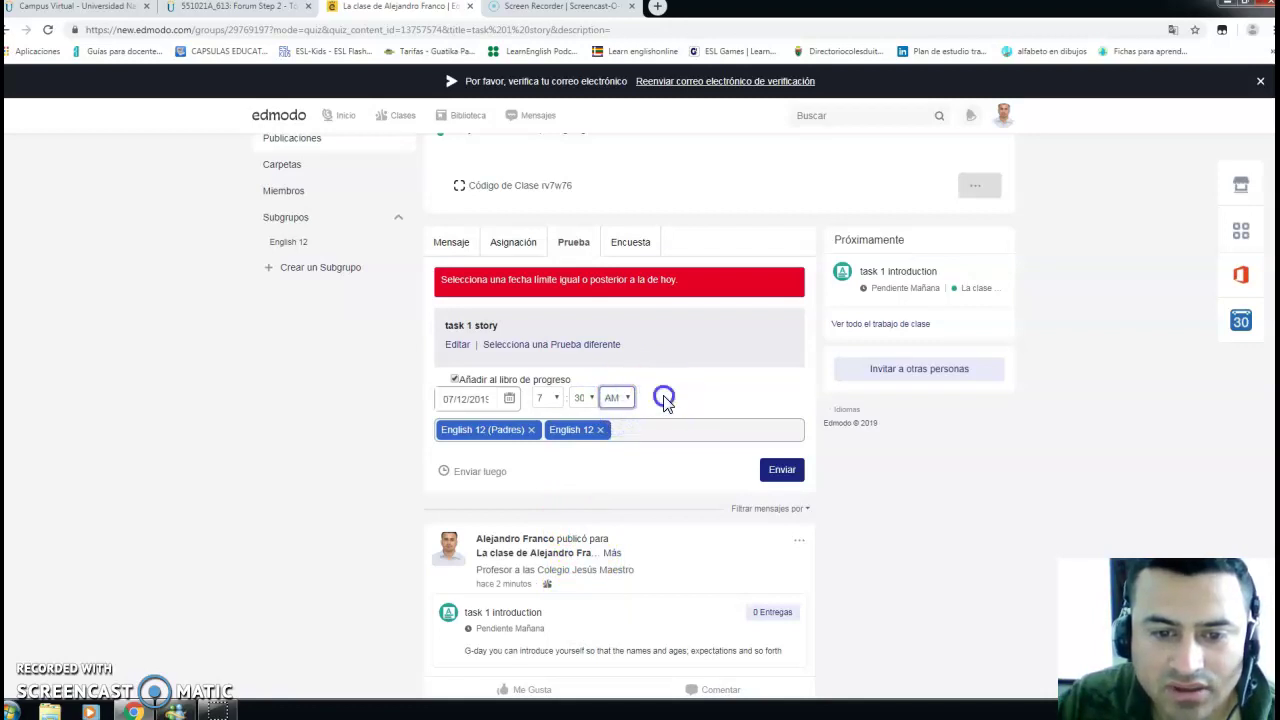
{"action": "left_click", "coordinate": [781, 469]}
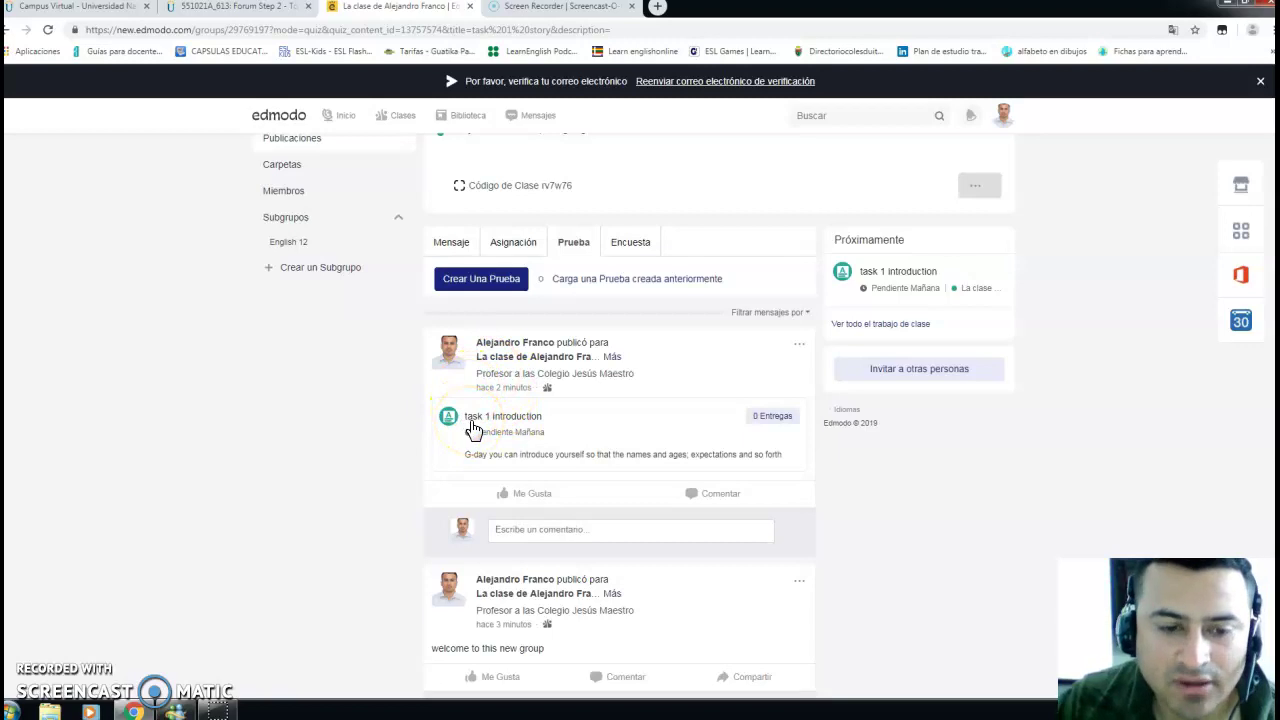
Draft a class poll with the question "what was your experience in this subject" and cancel it without adding answers
{"action": "scroll", "coordinate": [510, 452], "scroll_direction": "up", "scroll_amount": 1}
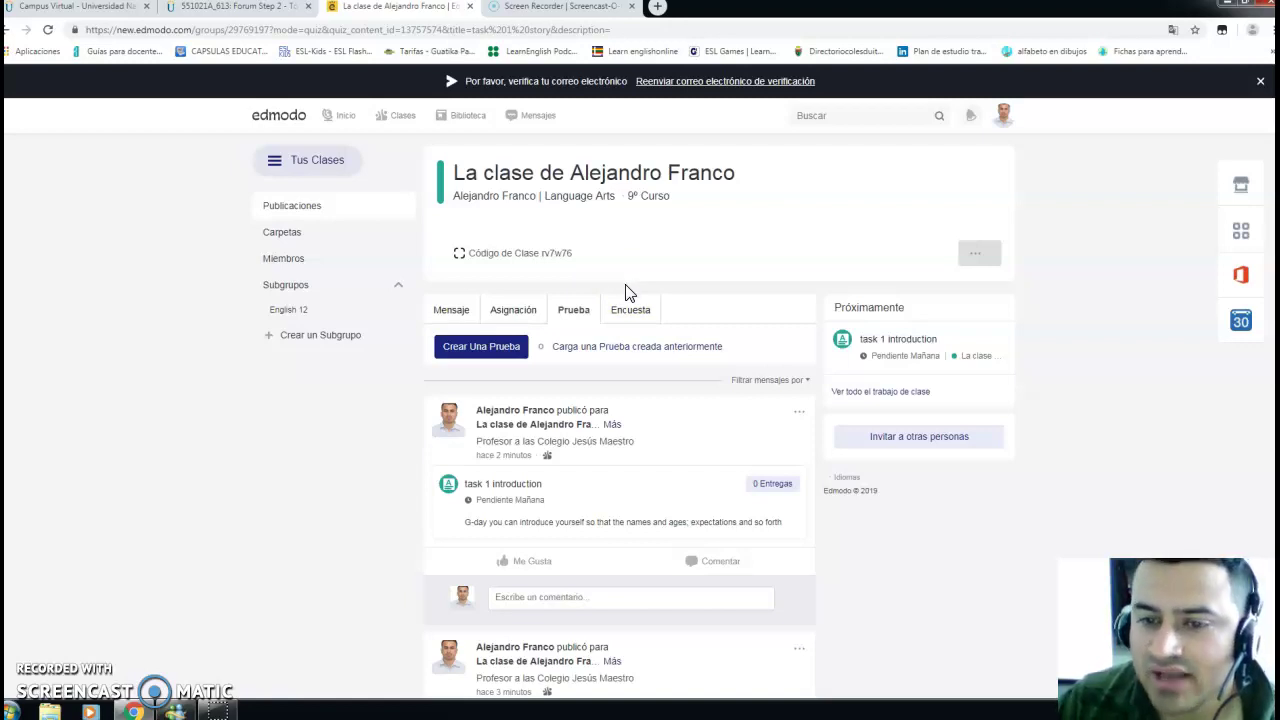
{"action": "left_click", "coordinate": [625, 312]}
{"action": "left_click", "coordinate": [626, 313]}
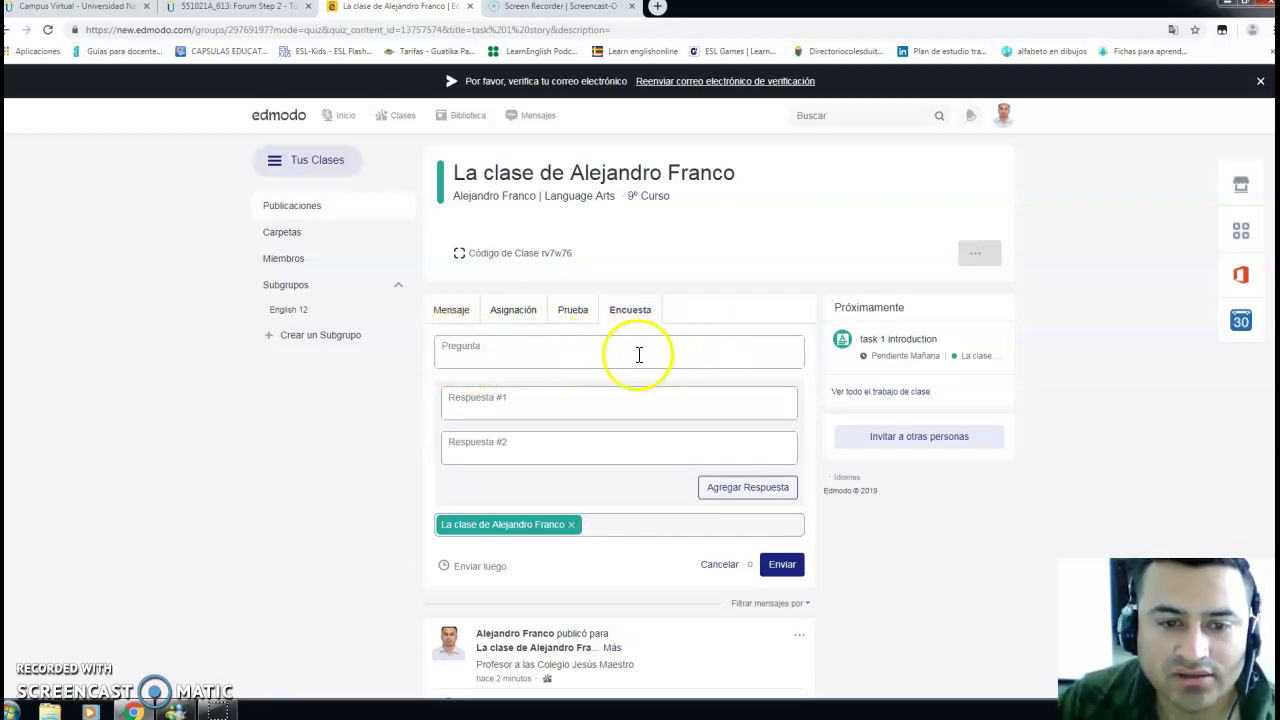
{"action": "left_click", "coordinate": [452, 346]}
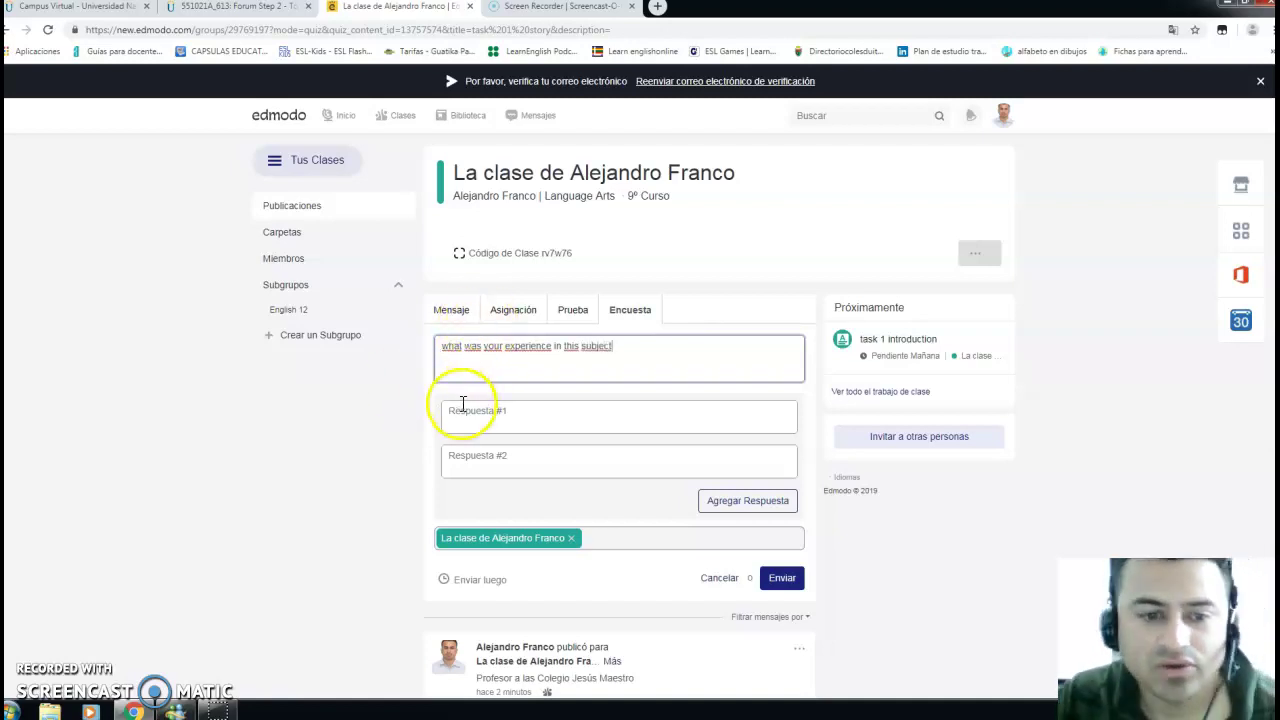
{"action": "left_click", "coordinate": [519, 416]}
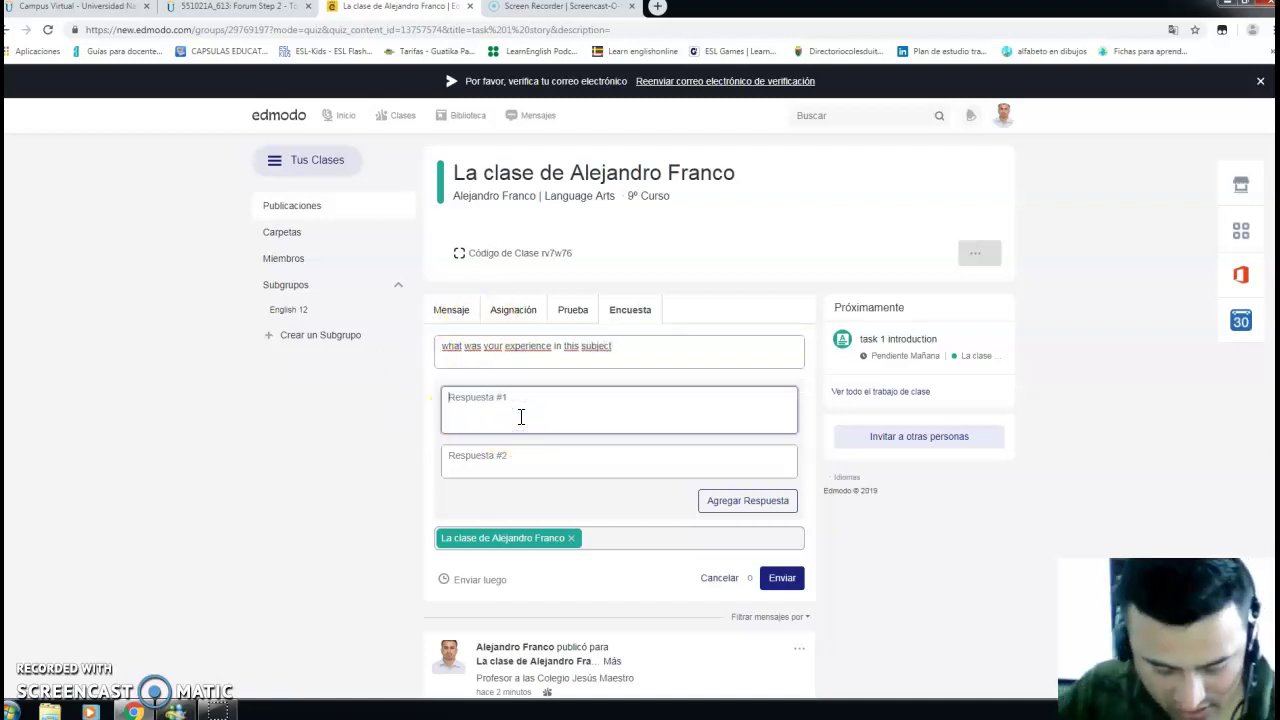
{"action": "left_click", "coordinate": [717, 507]}
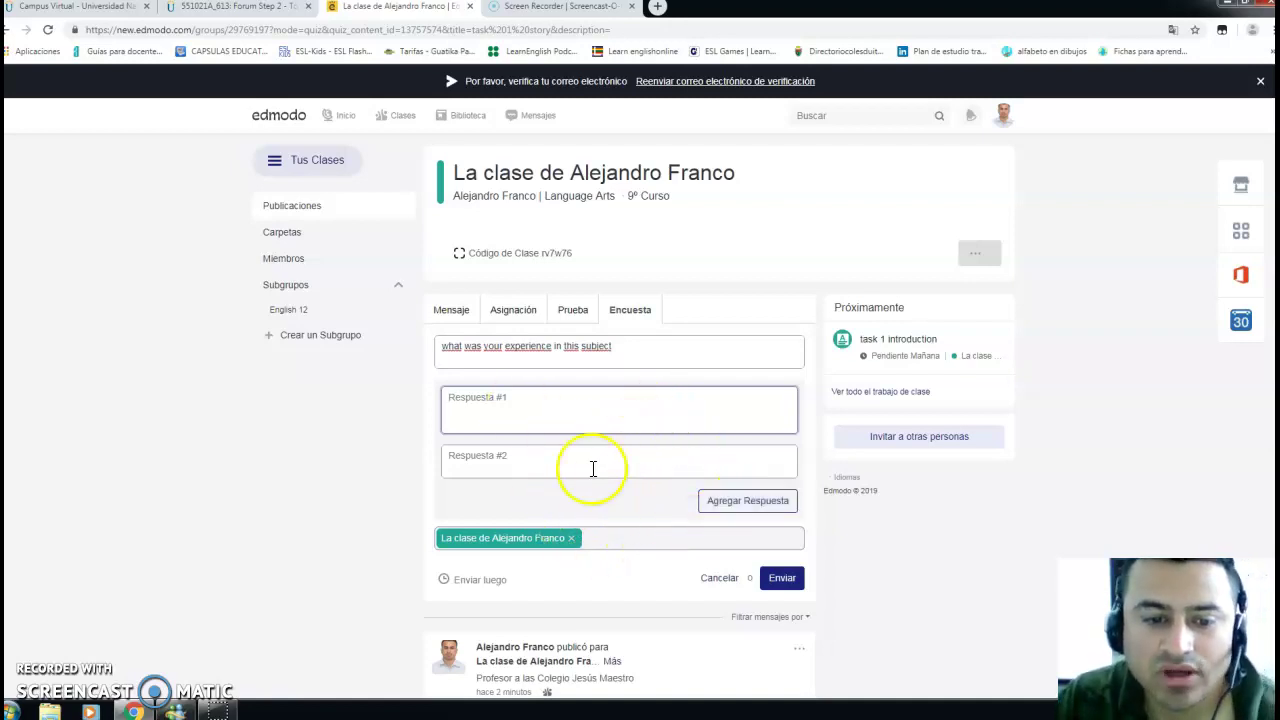
{"action": "left_click", "coordinate": [712, 579]}
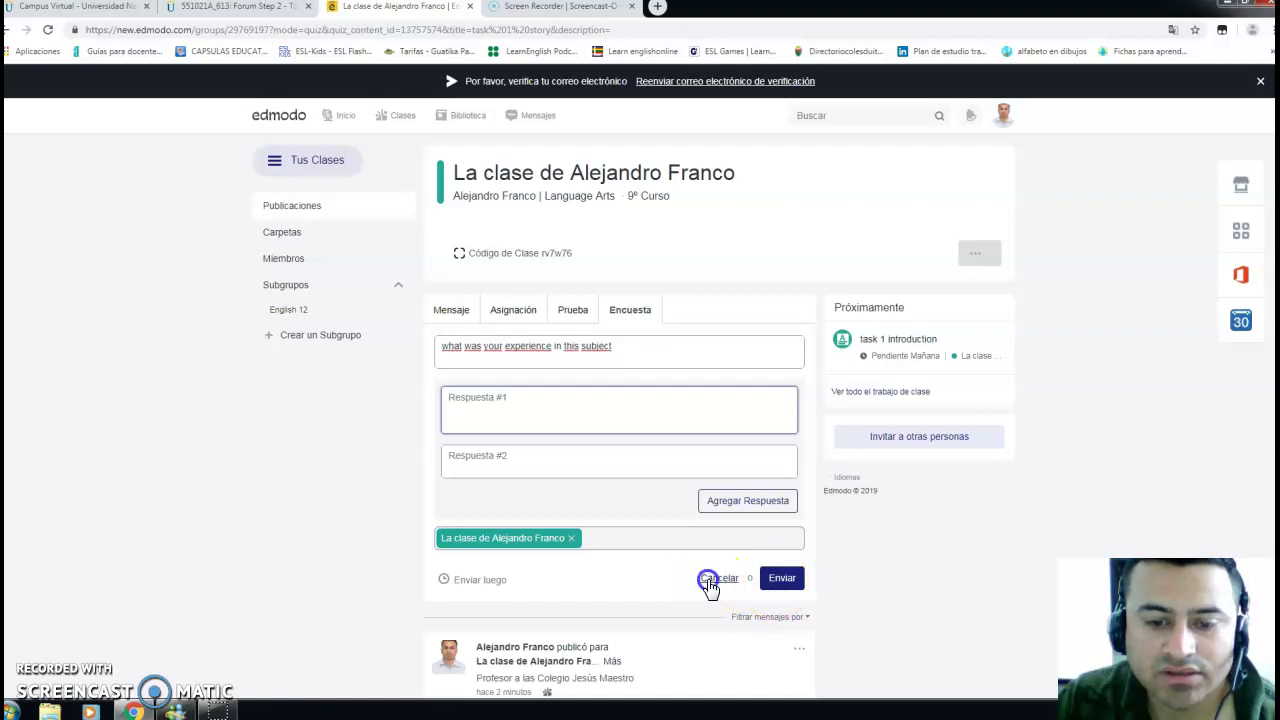
Look through the class's folders and its member list
{"action": "left_click", "coordinate": [280, 233]}
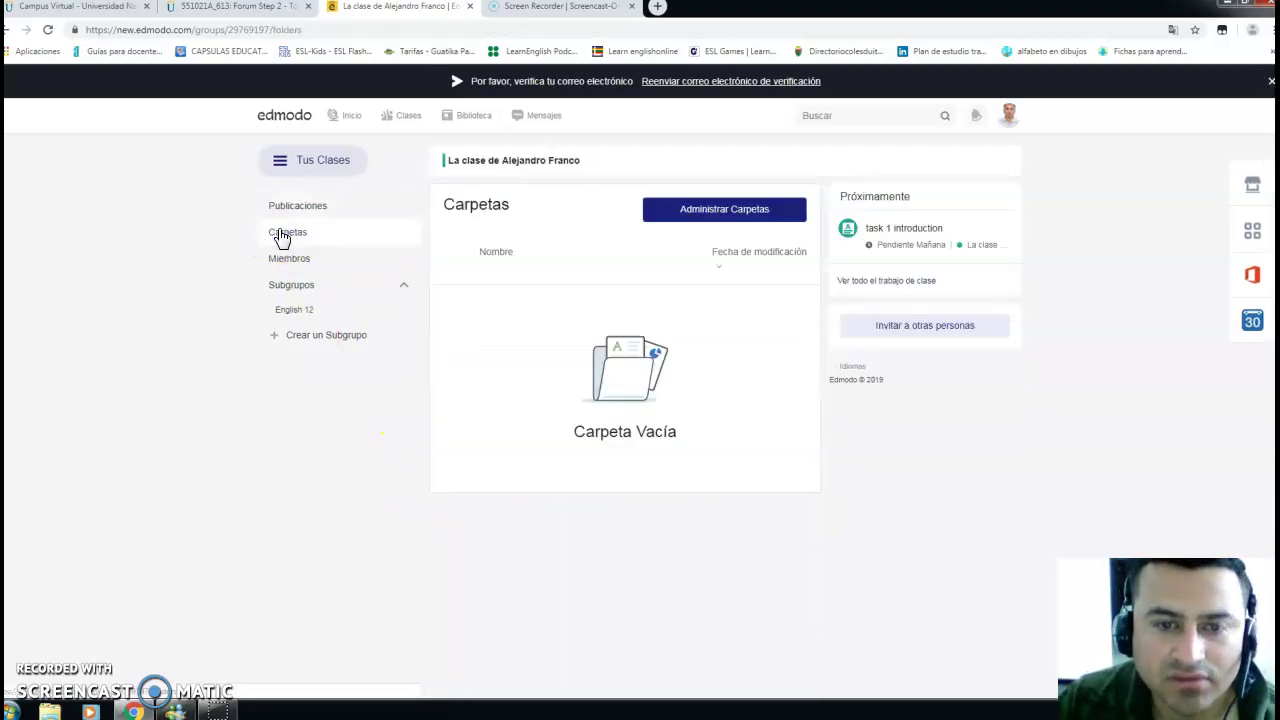
{"action": "left_click", "coordinate": [297, 233]}
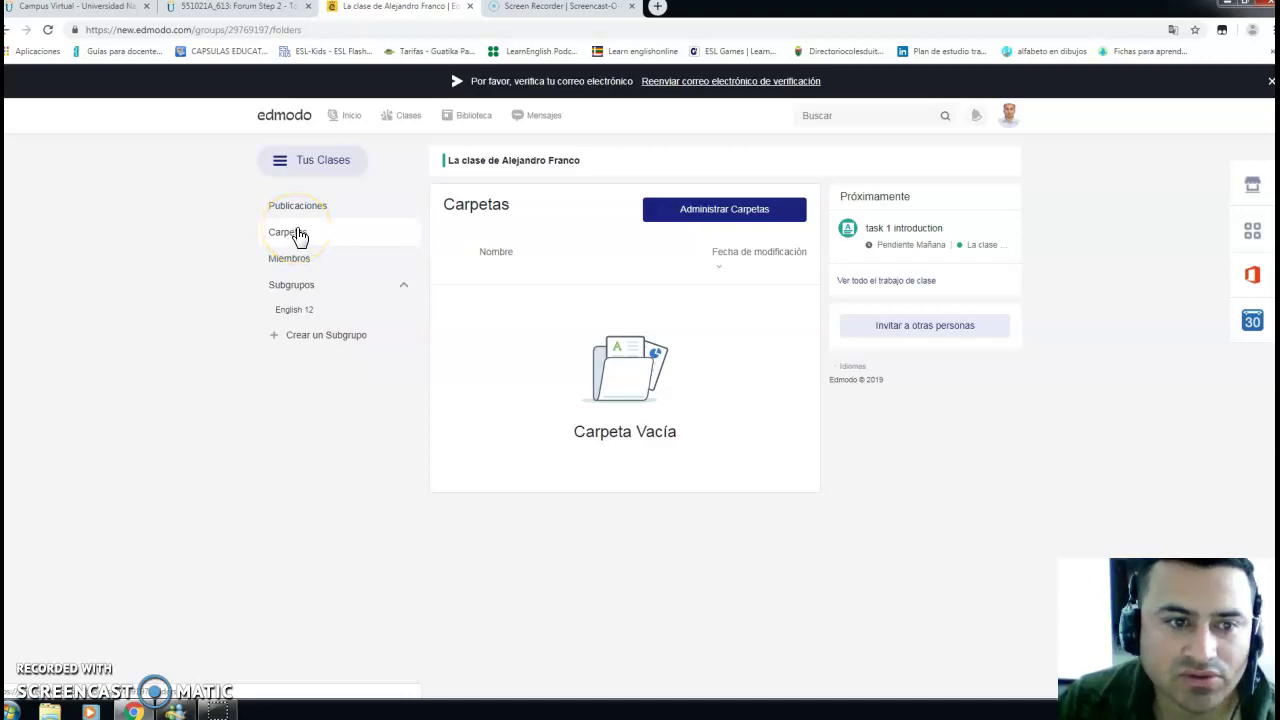
{"action": "left_click", "coordinate": [486, 212]}
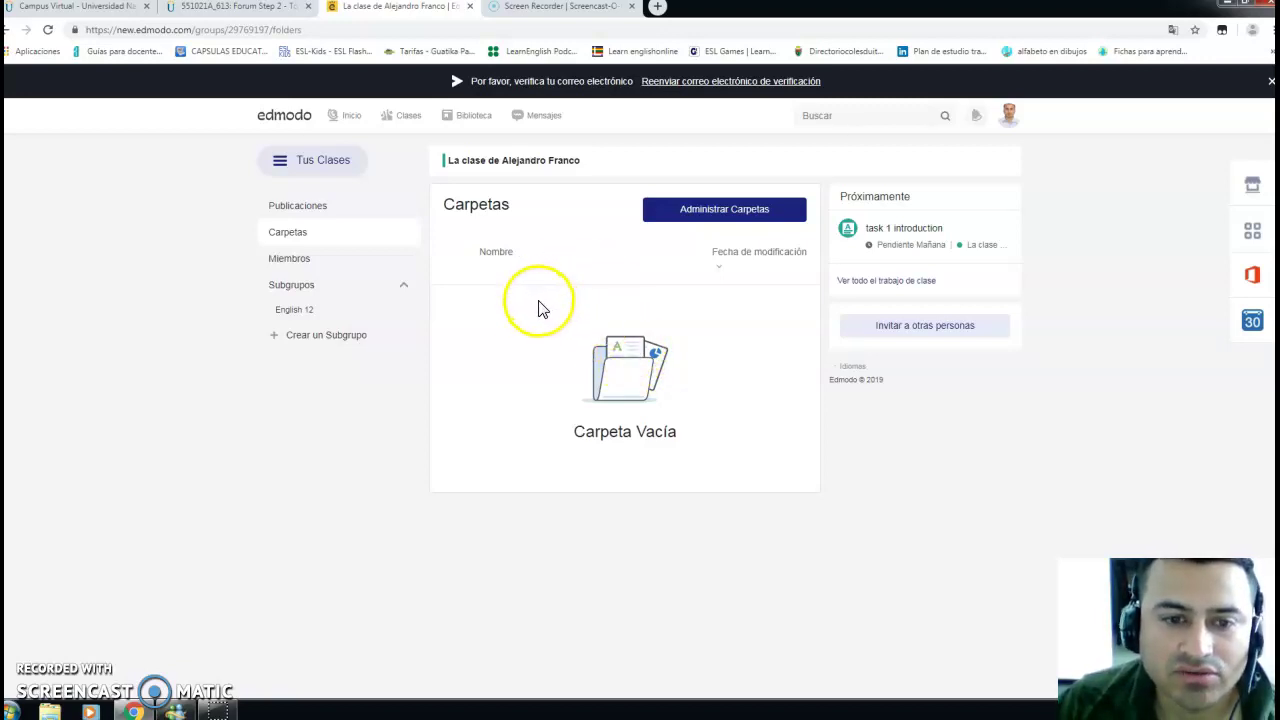
{"action": "left_click", "coordinate": [290, 259]}
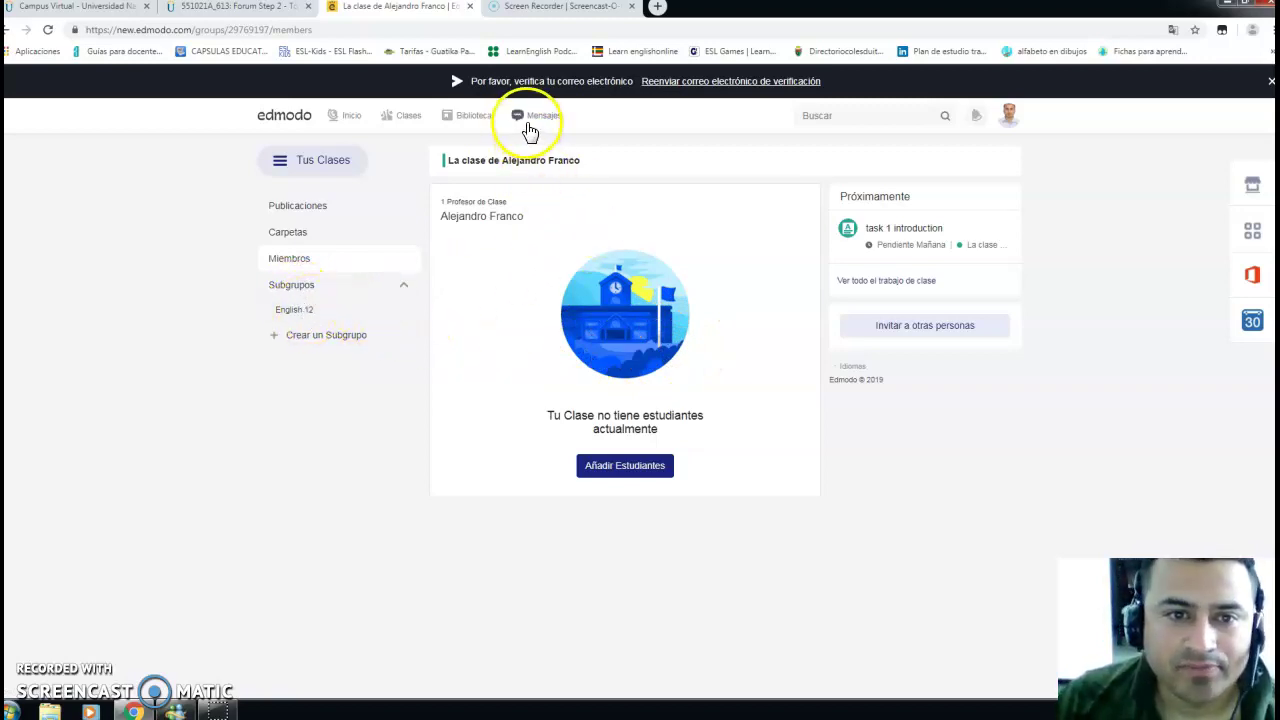
Sign out of the teacher account
{"action": "mouse_move", "coordinate": [380, 124]}
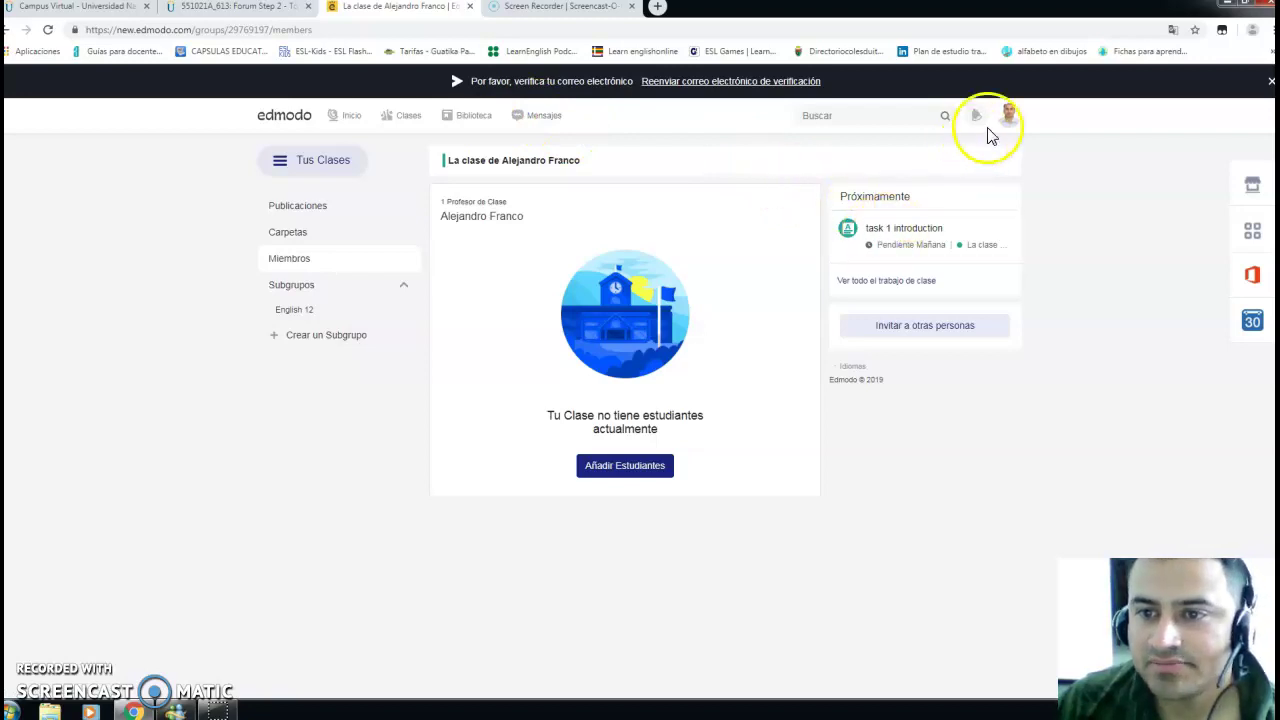
{"action": "left_click", "coordinate": [1012, 118]}
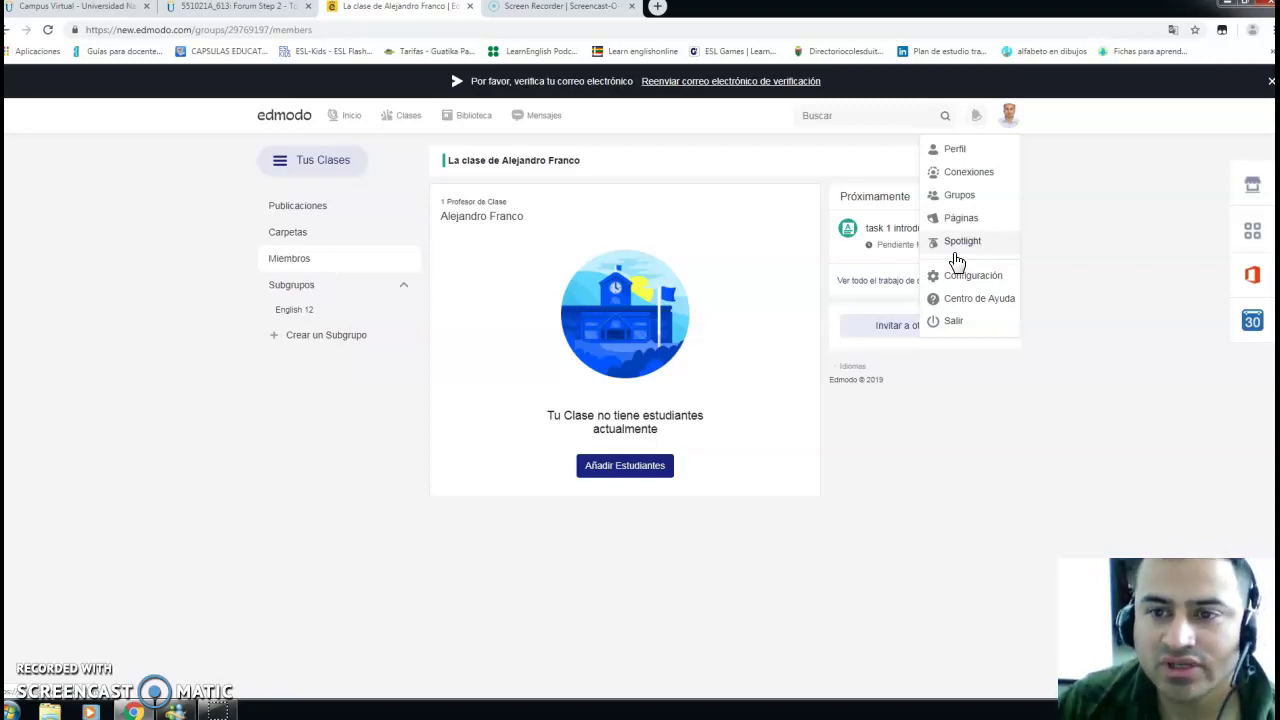
{"action": "left_click", "coordinate": [953, 321]}
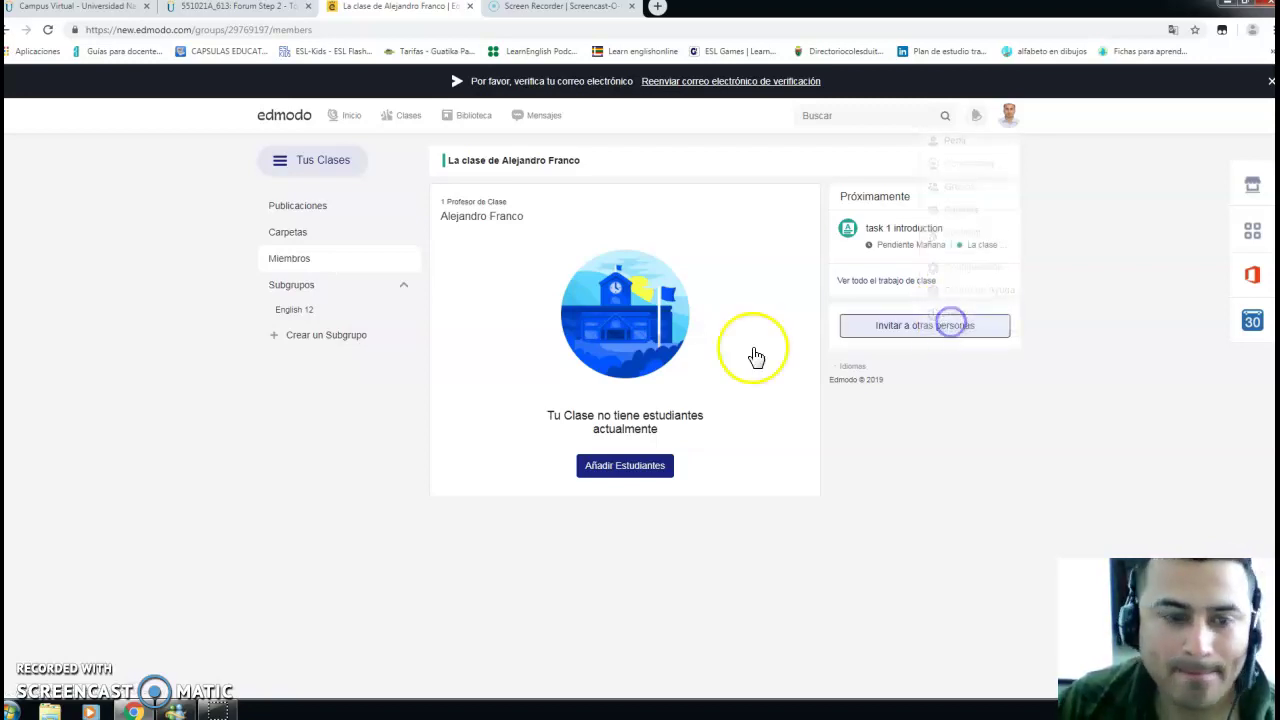